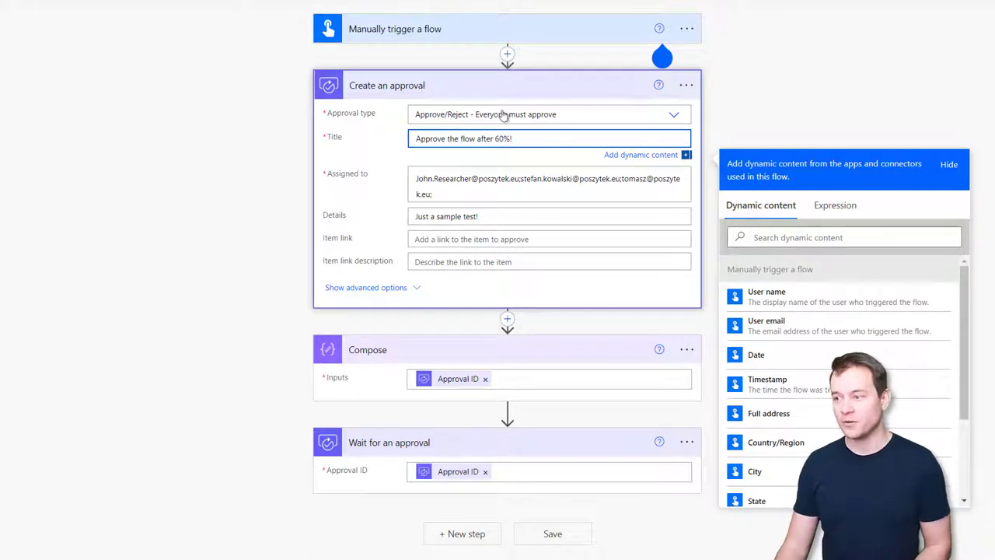
Step: Start a manual test run of the Assign lots of tasks flow
click(972, 67)
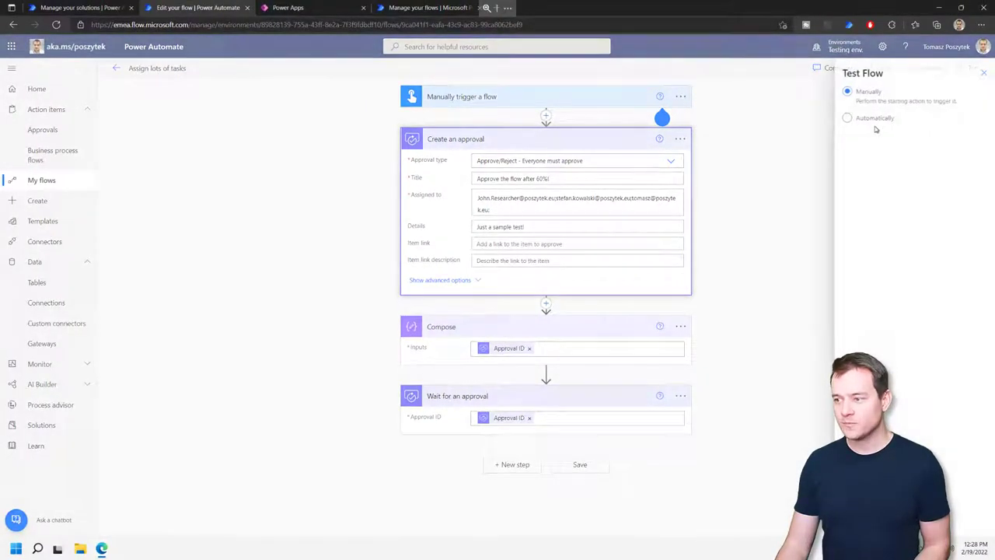
click(873, 123)
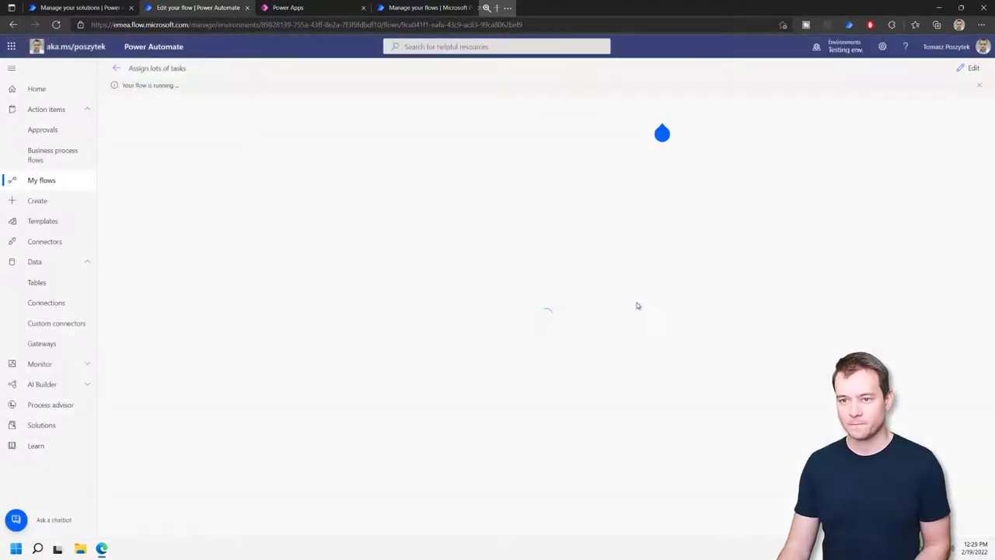
Step: From the Tasks manager solution's flow list, edit 'Complete approval after specific perc of responses'
click(77, 7)
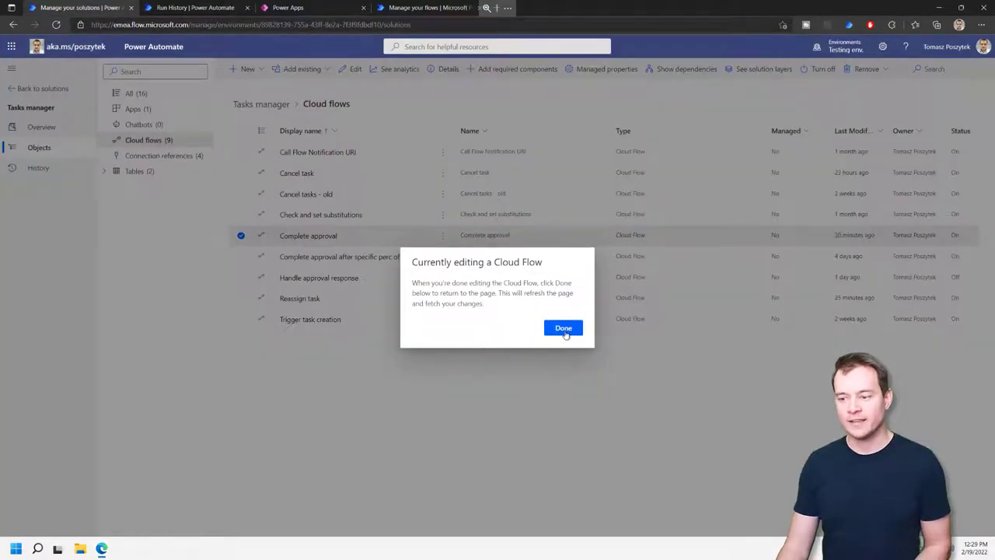
click(564, 329)
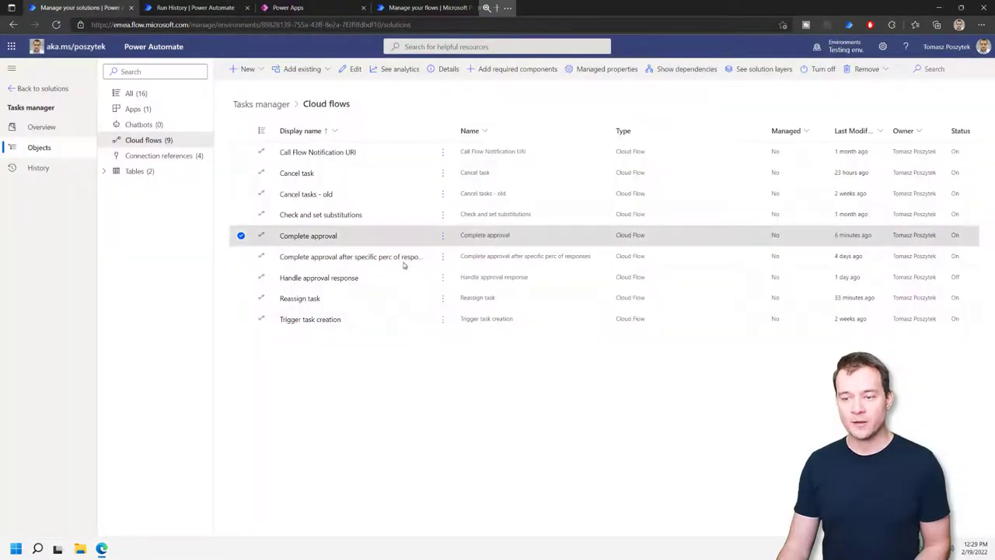
click(443, 258)
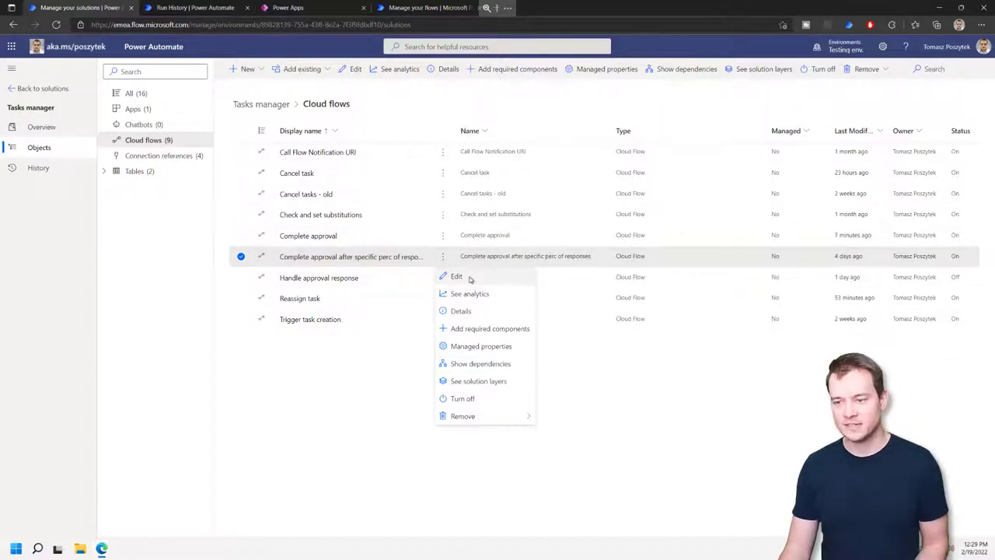
click(469, 278)
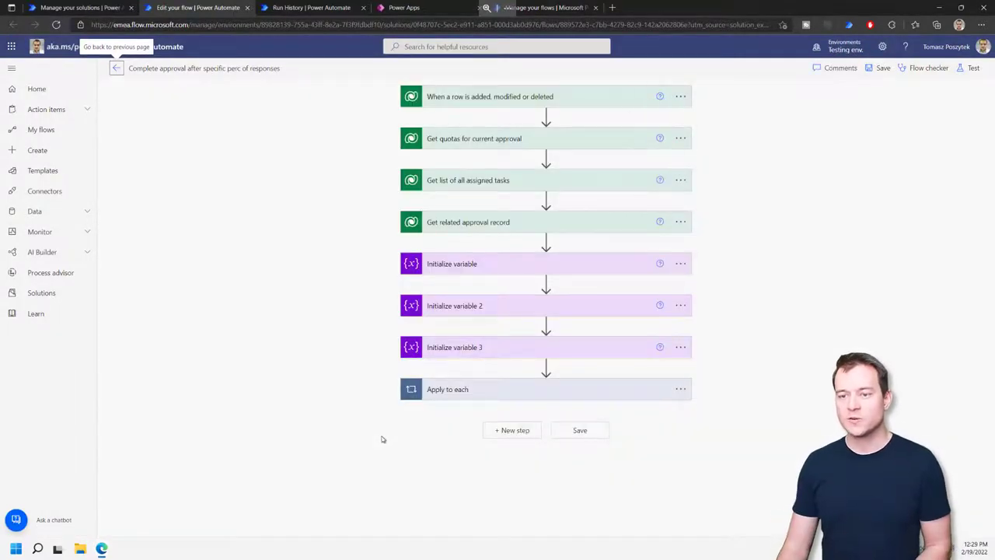
Step: Expand the trigger, Get quotas, Get related approval record and the Apply to each loop
click(488, 101)
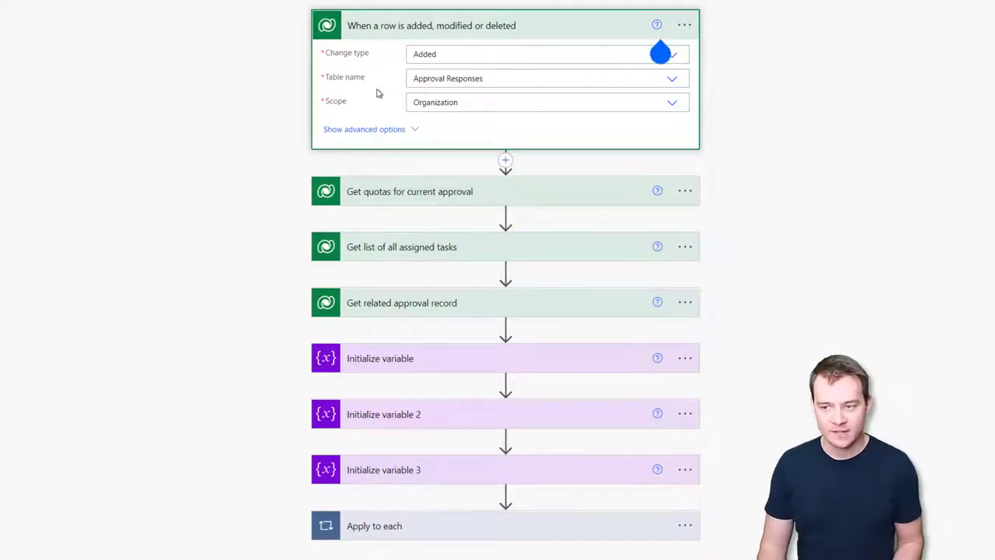
click(441, 200)
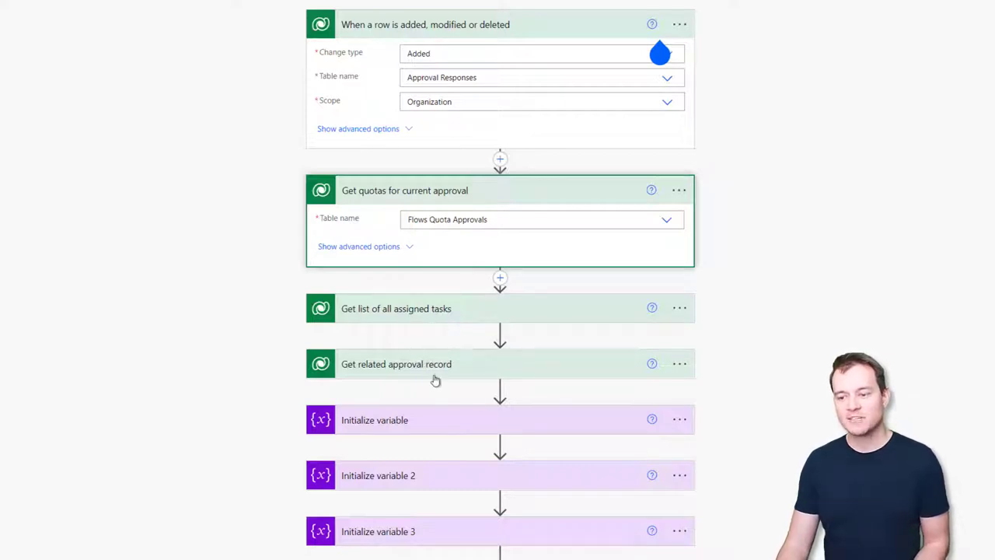
click(437, 371)
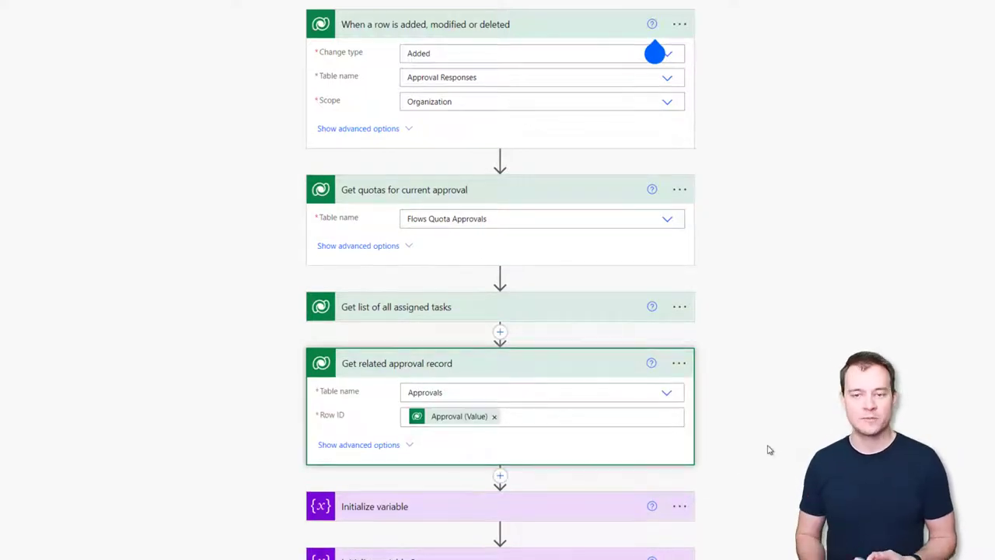
scroll(768, 446, down, 1)
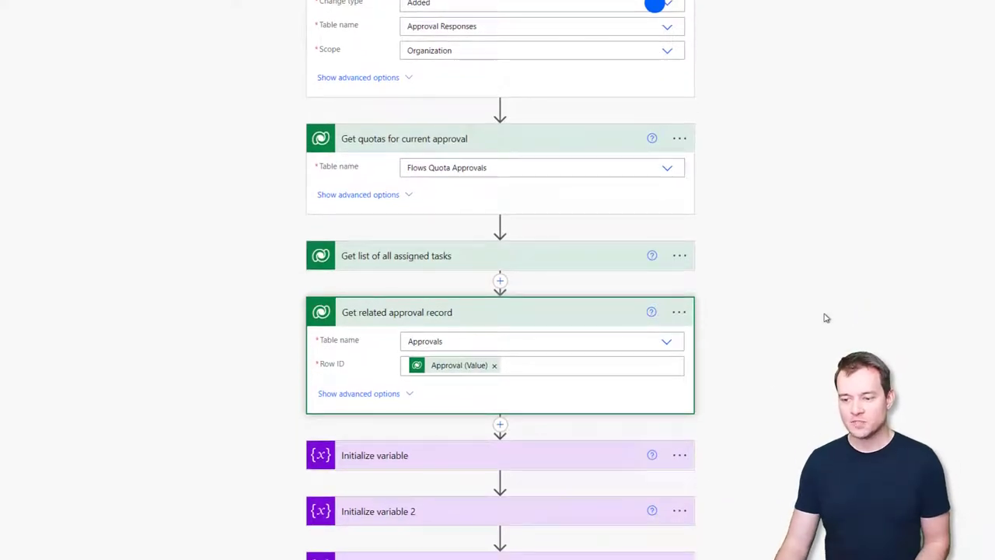
scroll(808, 334, down, 3)
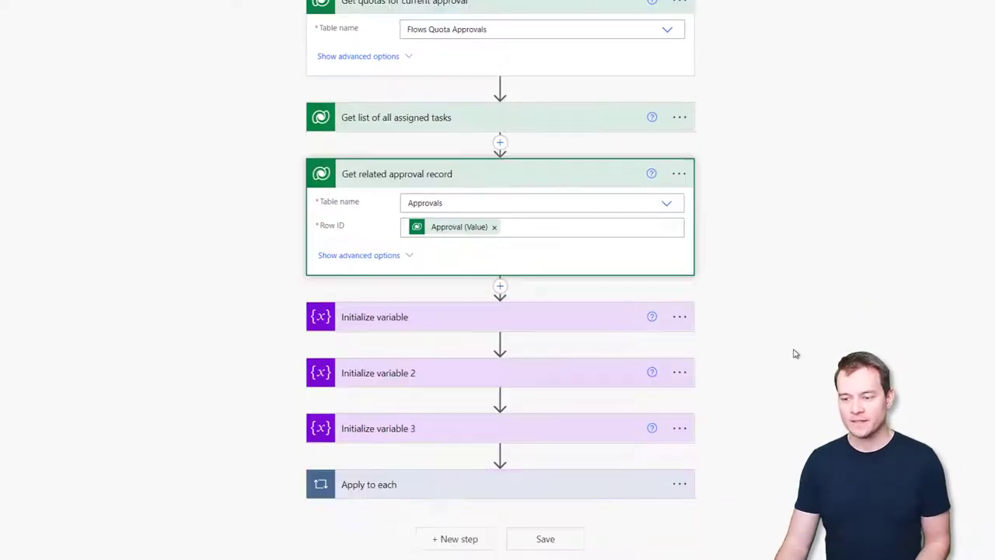
click(607, 492)
scroll(793, 399, down, 5)
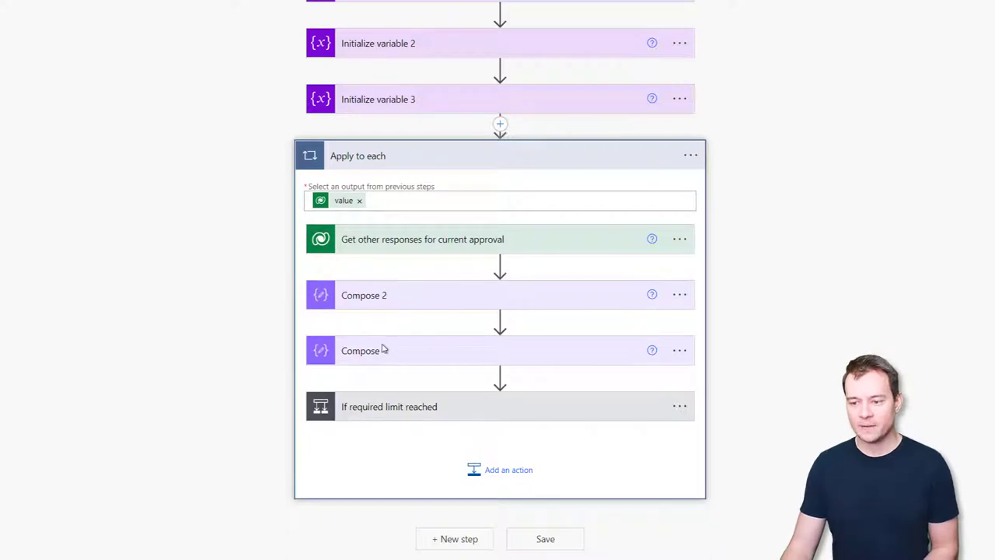
Step: Expand the Compose percentage calculation and review the If required limit reached yes branch down to HTTP
click(392, 396)
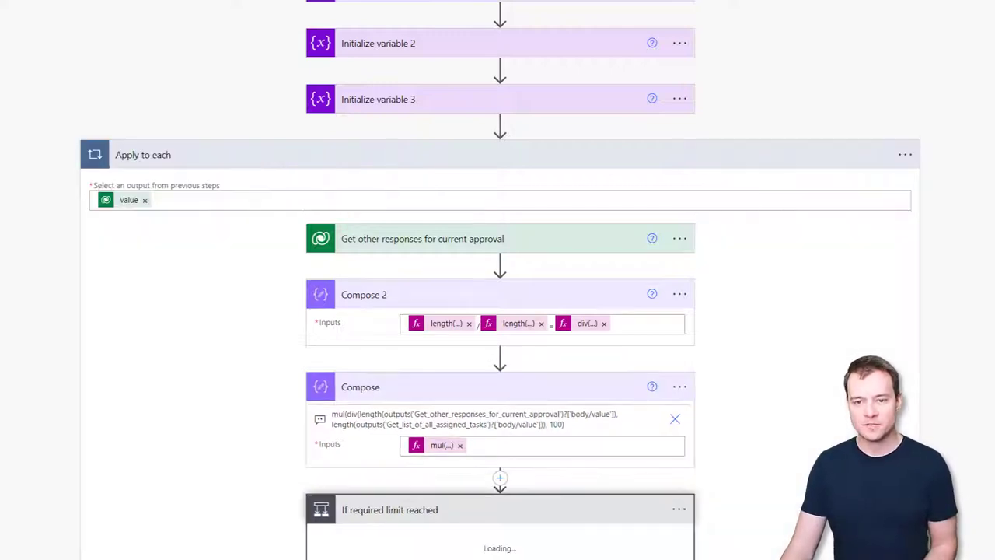
scroll(663, 346, down, 5)
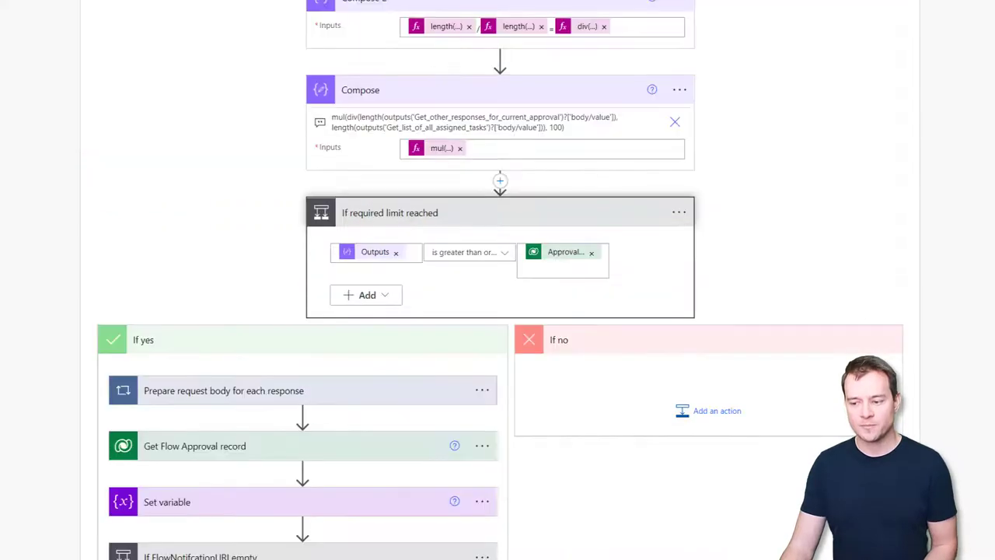
scroll(626, 340, down, 1)
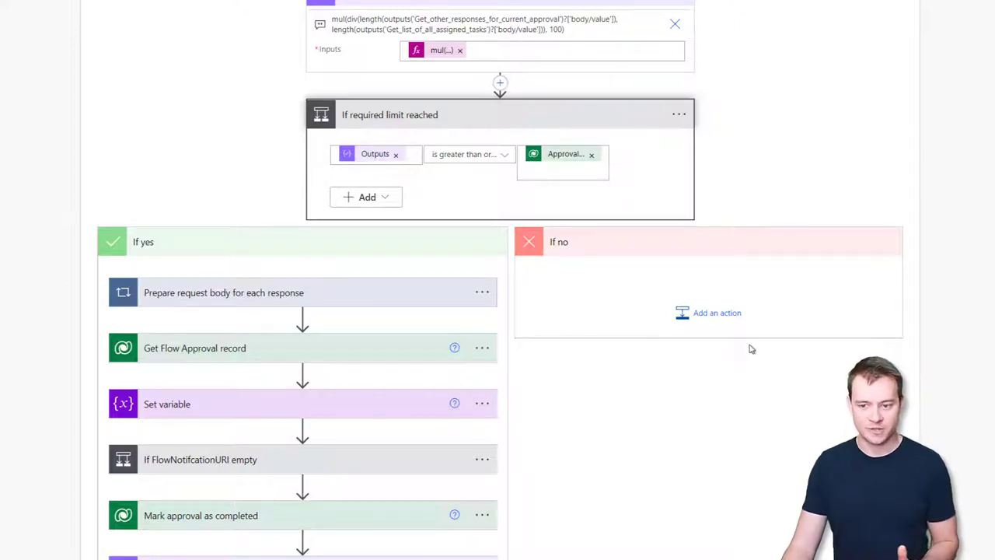
scroll(751, 349, down, 4)
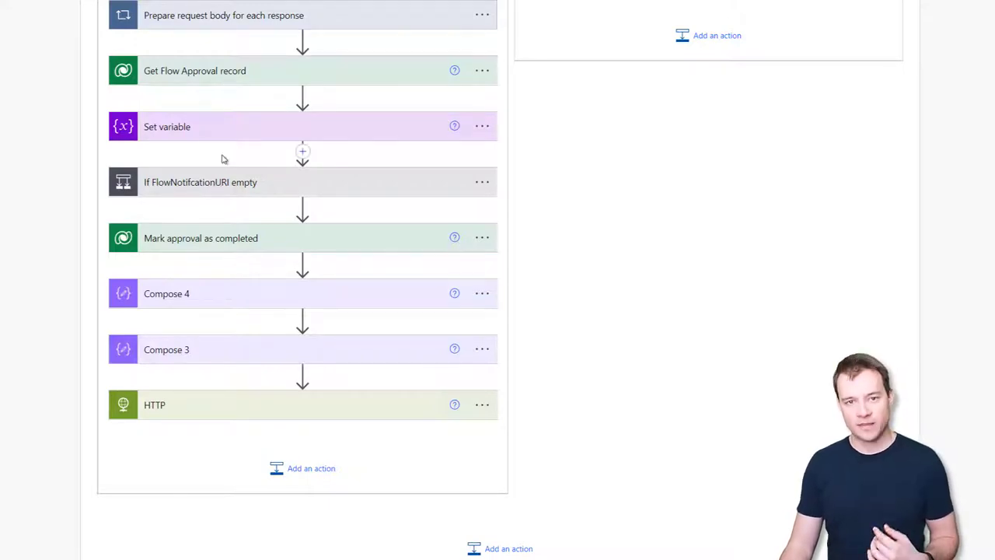
Step: Show Get Flow Approval record's row filter, the run's Compose output and the If FlowNotifcationURI empty condition
click(261, 83)
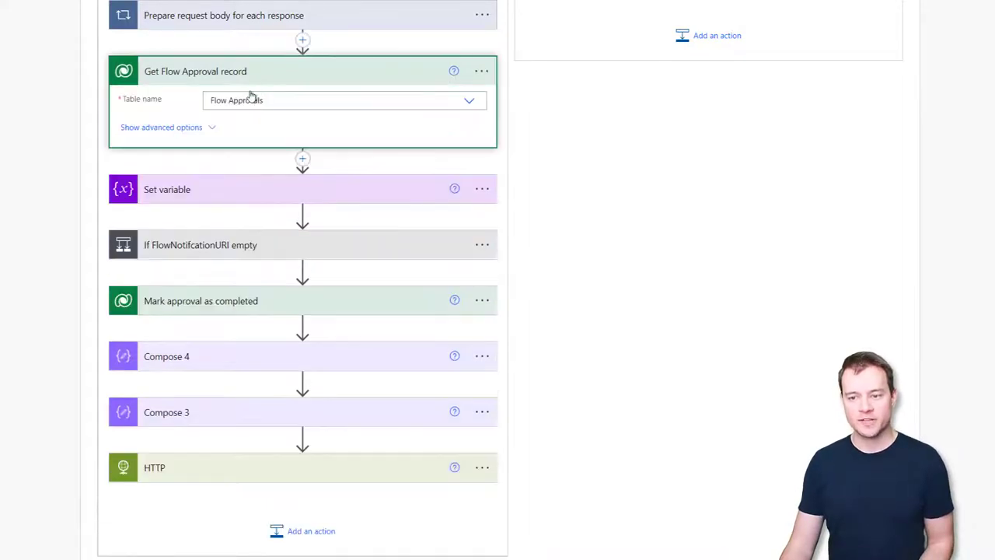
click(162, 129)
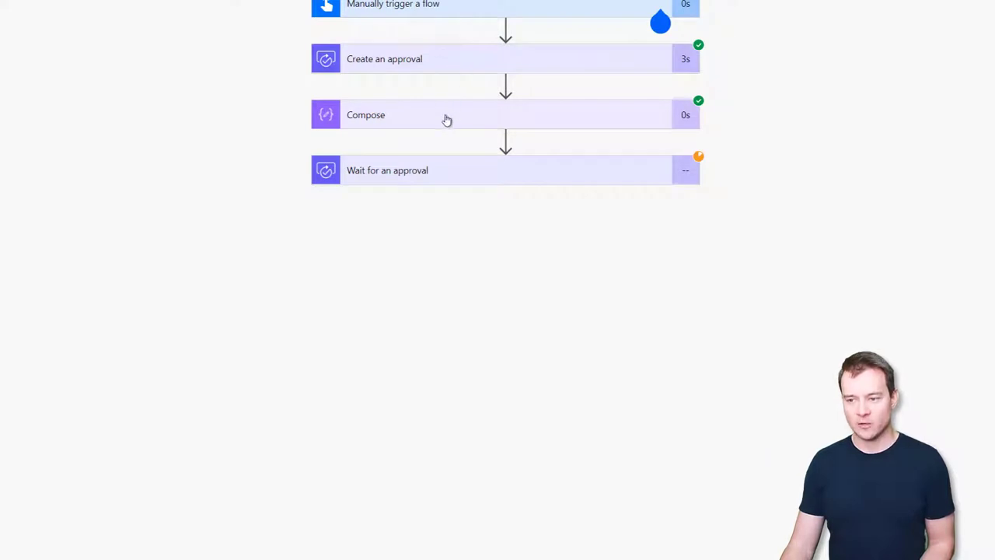
click(445, 118)
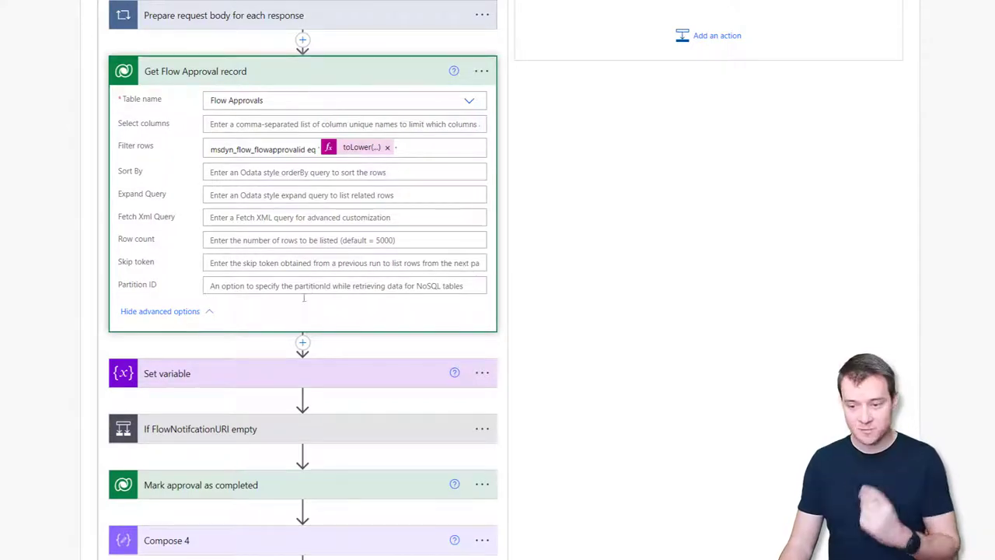
click(256, 435)
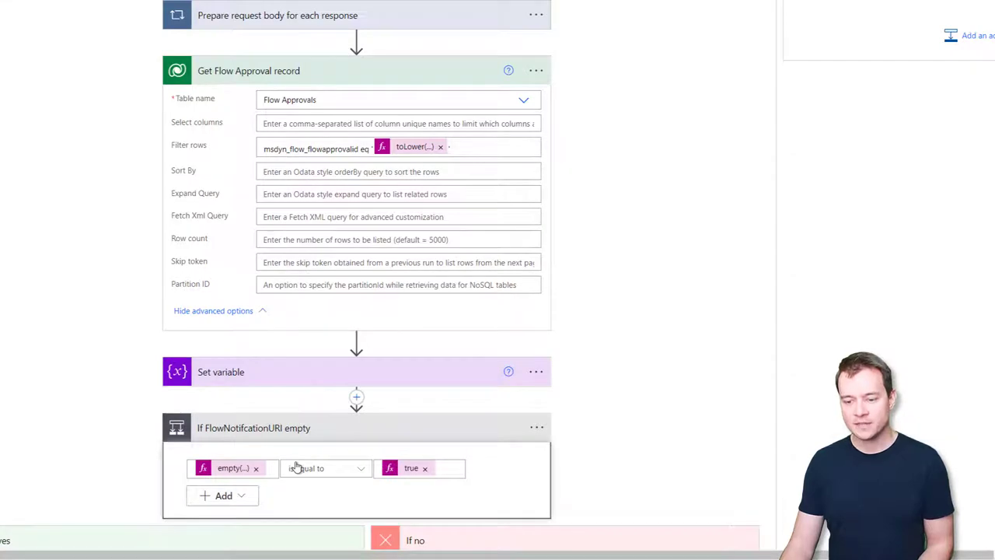
scroll(295, 467, down, 4)
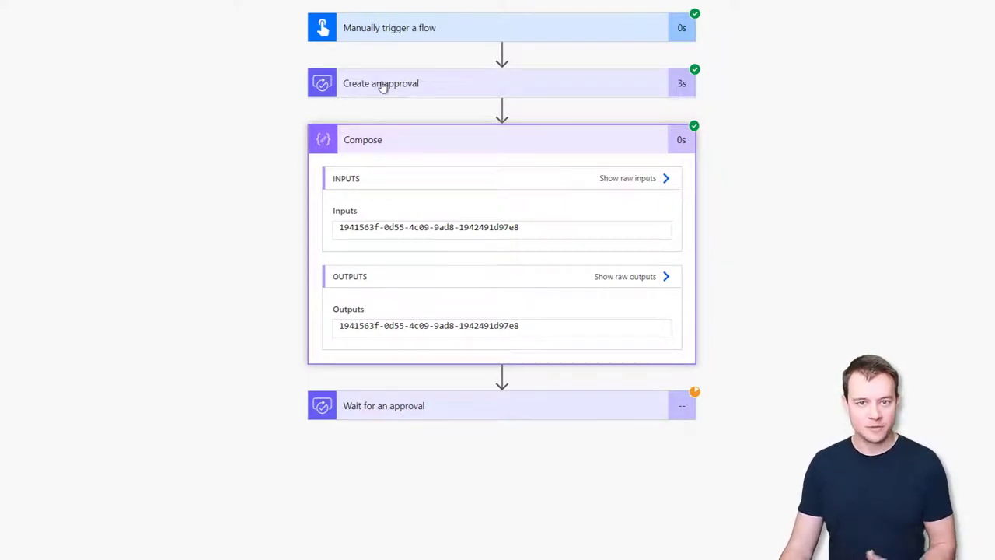
Step: Select the approval ID GUID in the test run's Compose inputs
drag(514, 228, 334, 229)
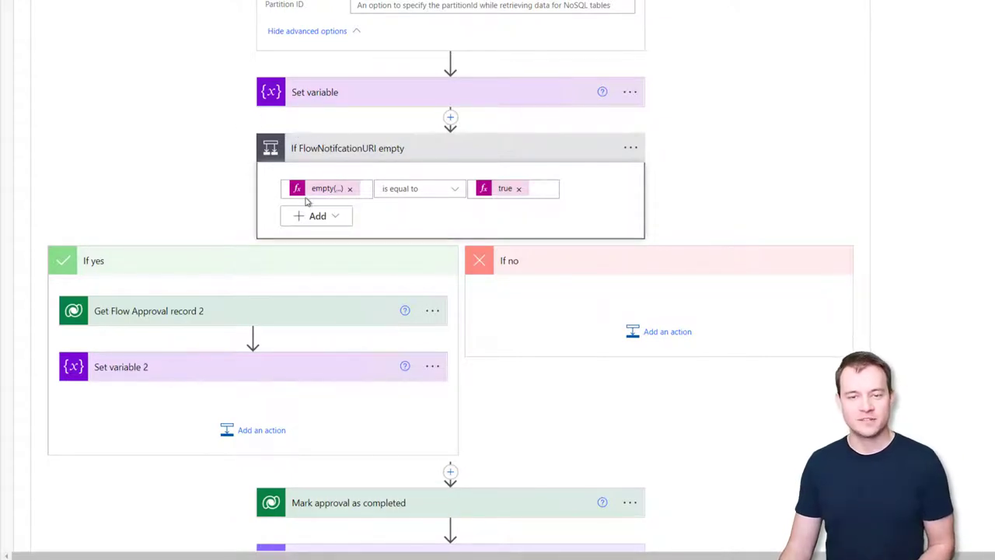
Step: Check Get Flow Approval record 2's advanced row filter, then collapse it and the FlowNotifcationURI condition
click(306, 321)
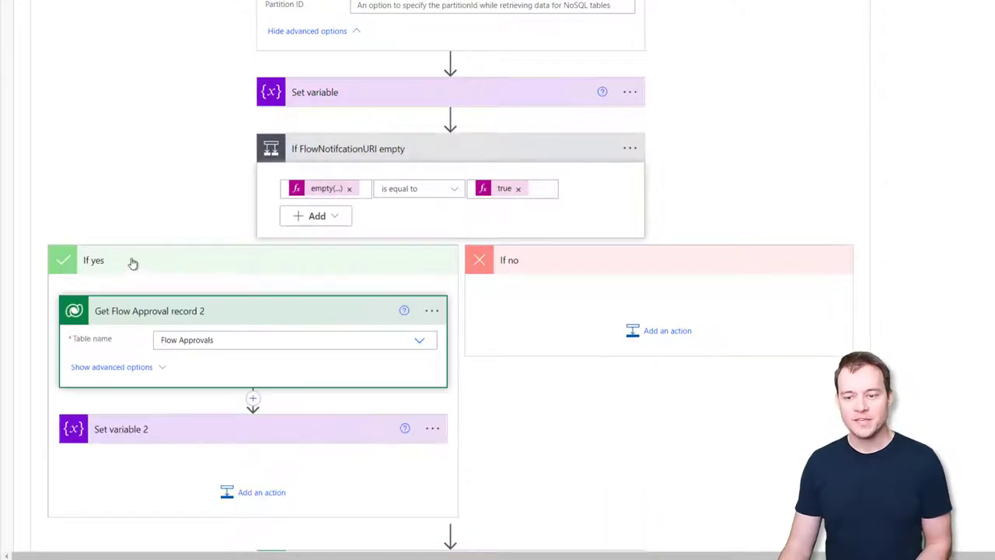
click(120, 368)
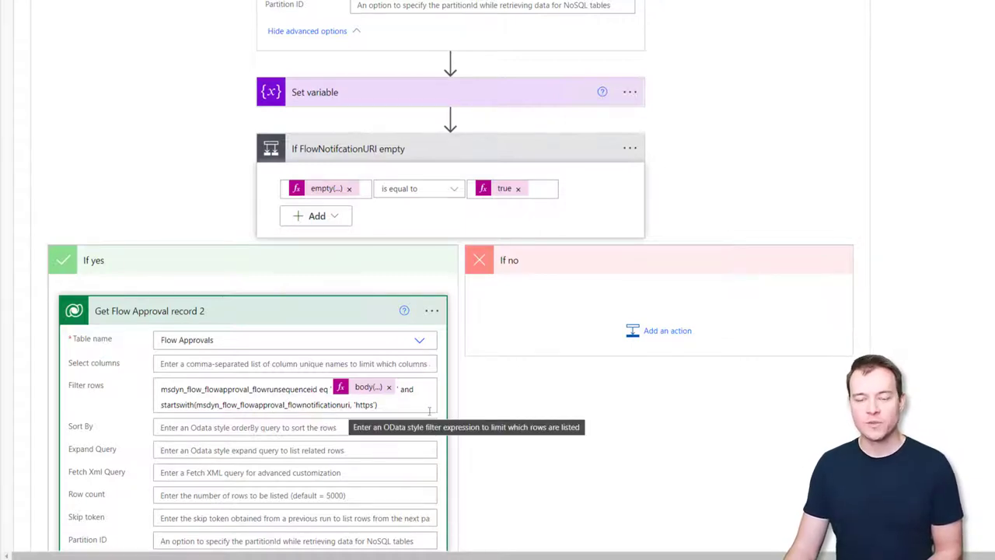
click(342, 318)
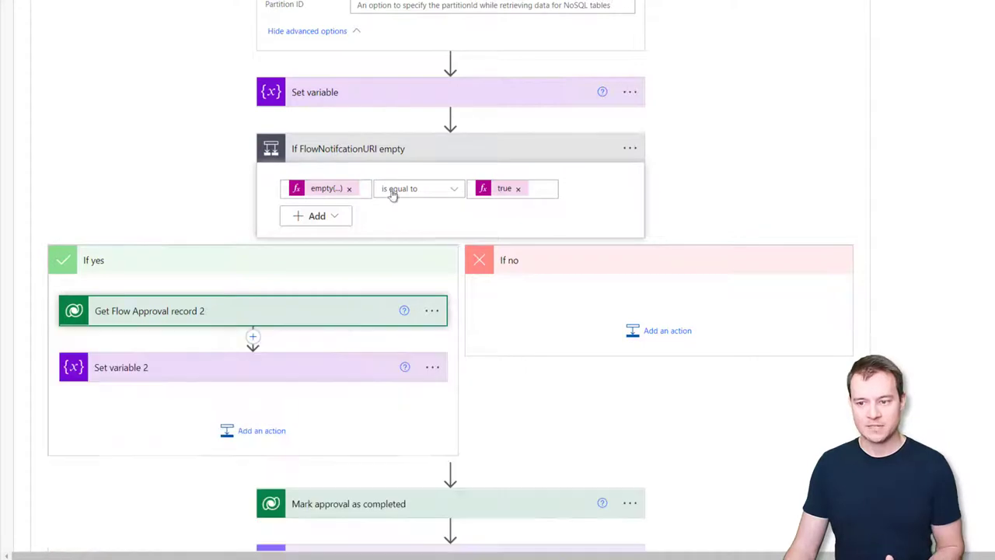
click(426, 146)
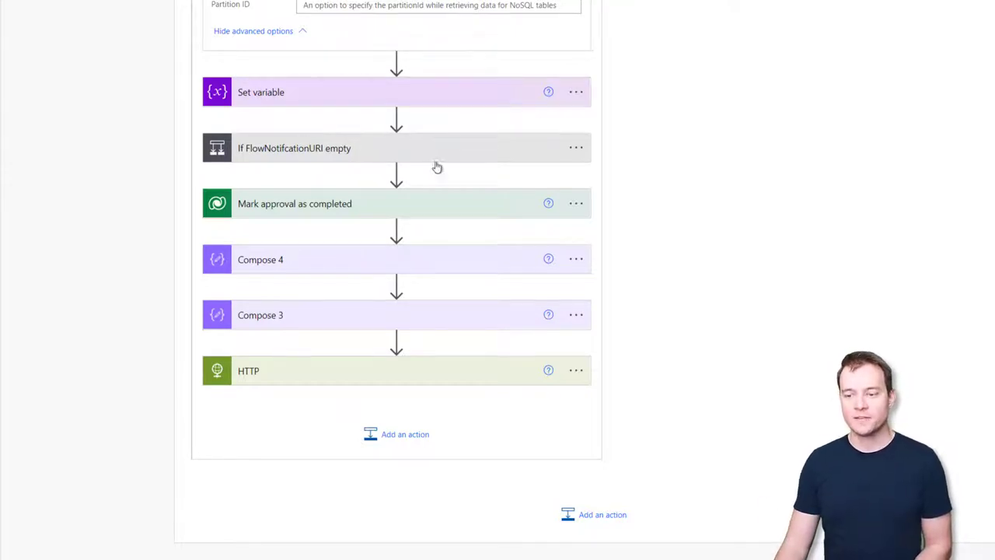
Step: Show Mark approval as completed's advanced fields: Completed On utcNow(), Result Approve, Status Inactive
click(453, 212)
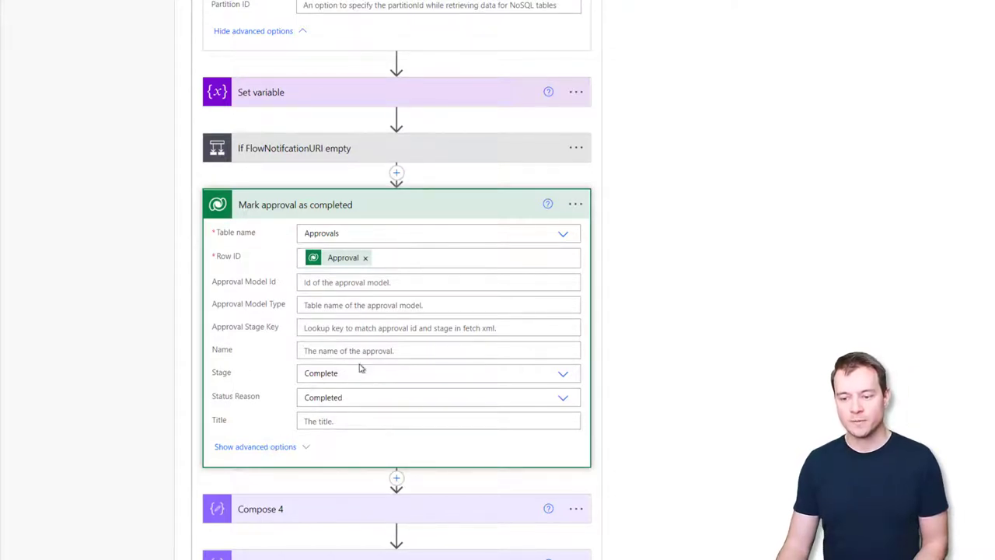
click(268, 448)
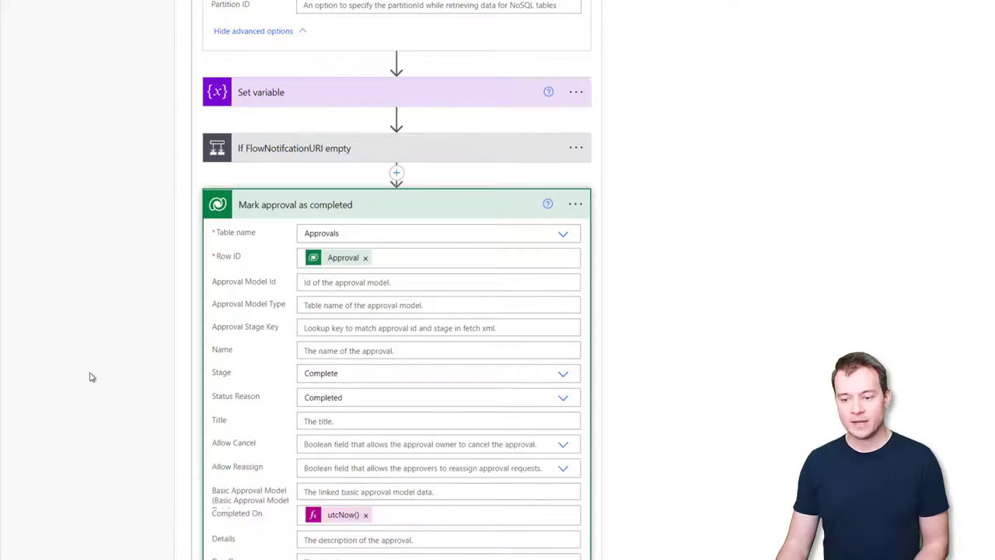
scroll(101, 405, down, 5)
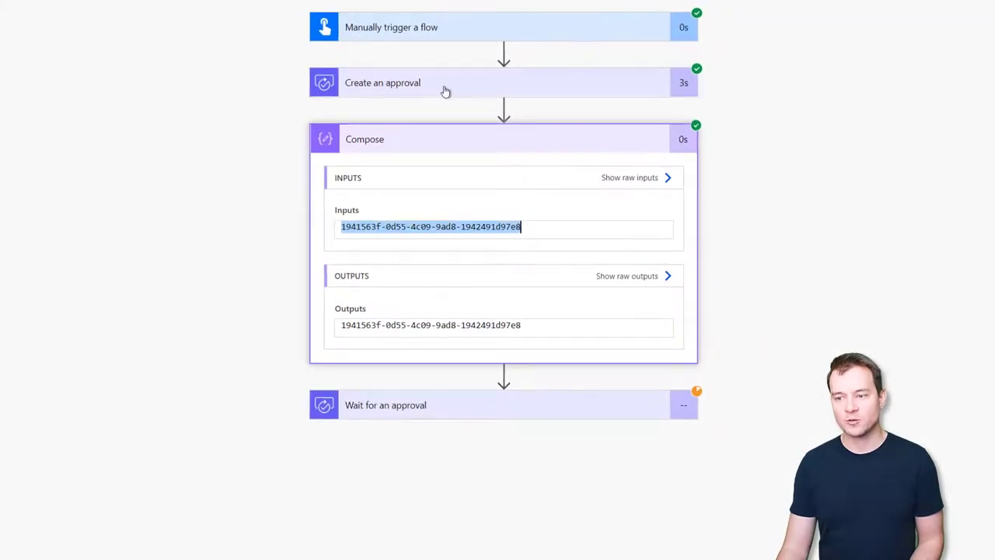
click(446, 87)
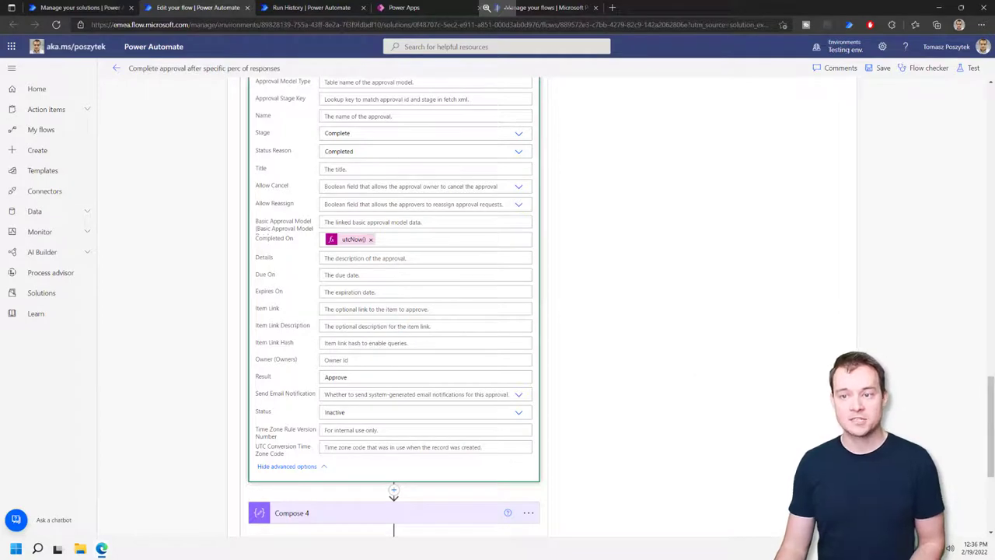
Step: Check the running test flow's history, then return to the designer's Compose 4, Compose 3 and HTTP steps
click(318, 8)
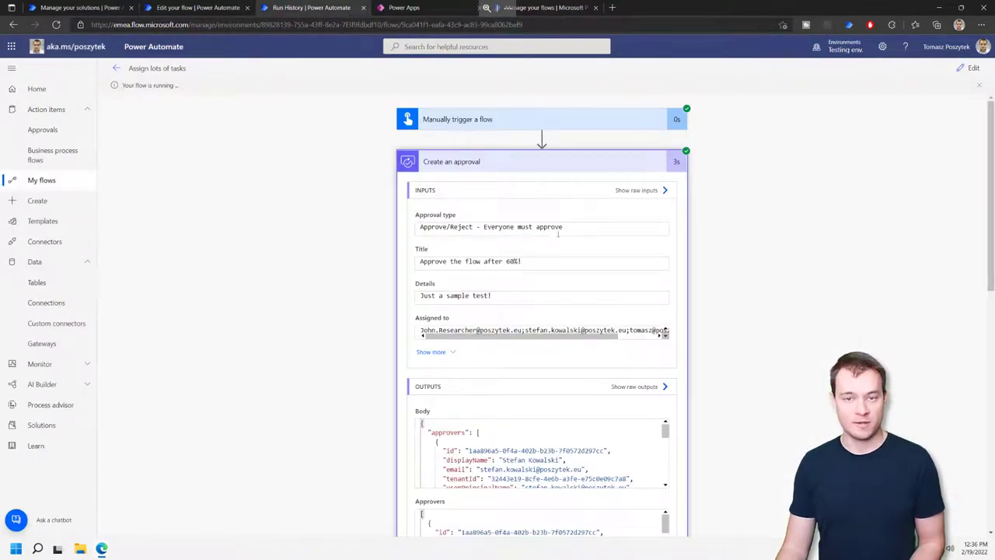
click(227, 11)
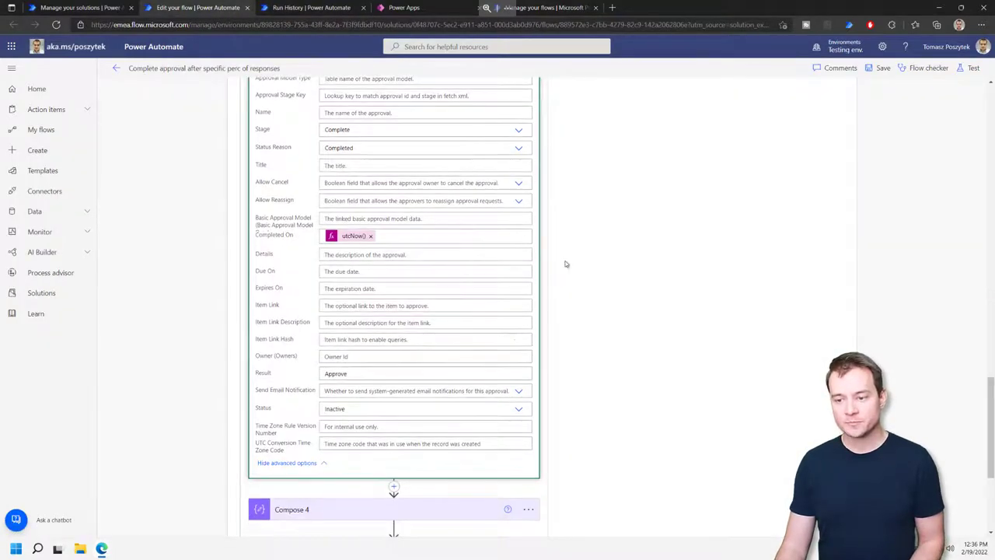
scroll(565, 264, down, 3)
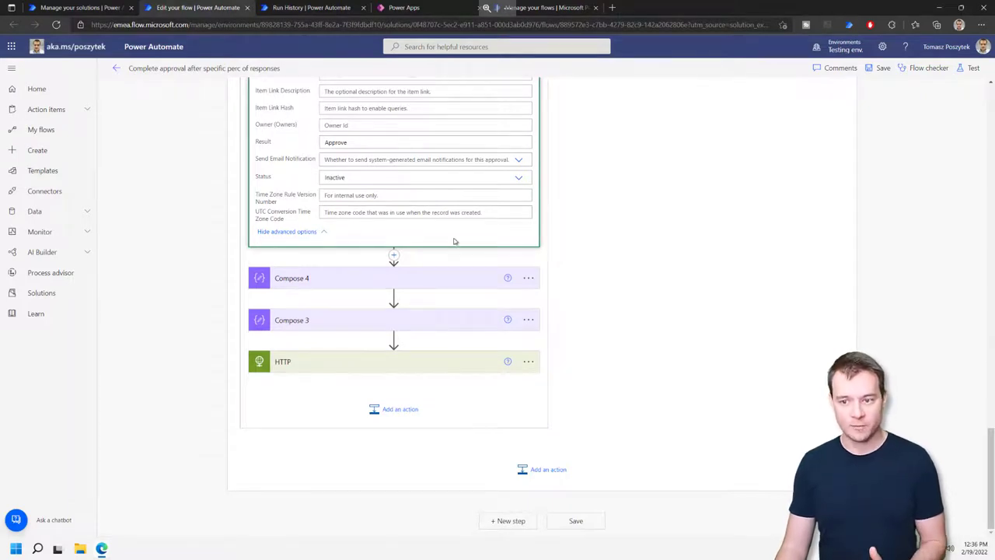
Step: Expand the HTTP step's settings, then select the flow ID GUID in the run's Compose inputs
click(436, 364)
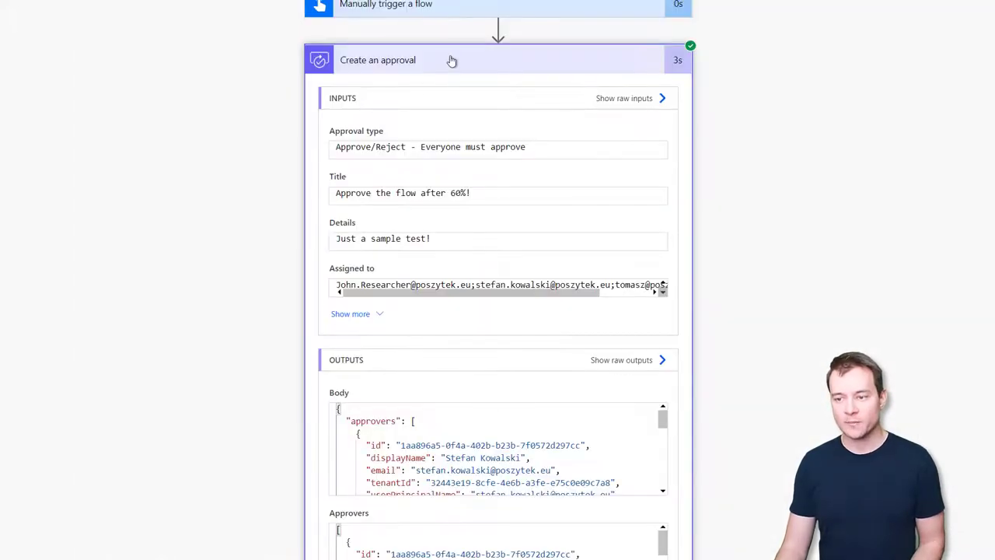
click(451, 61)
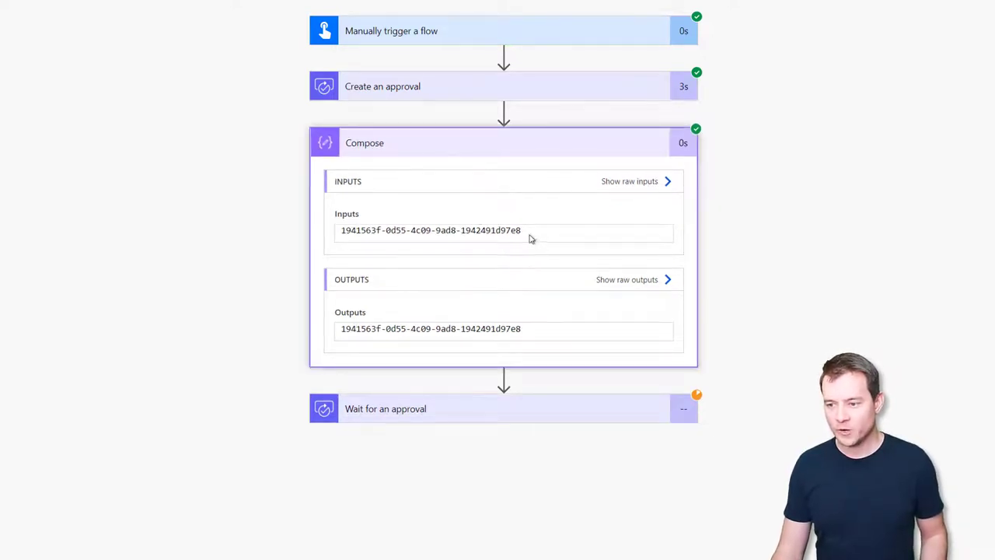
drag(521, 231, 336, 238)
key(ctrl+c)
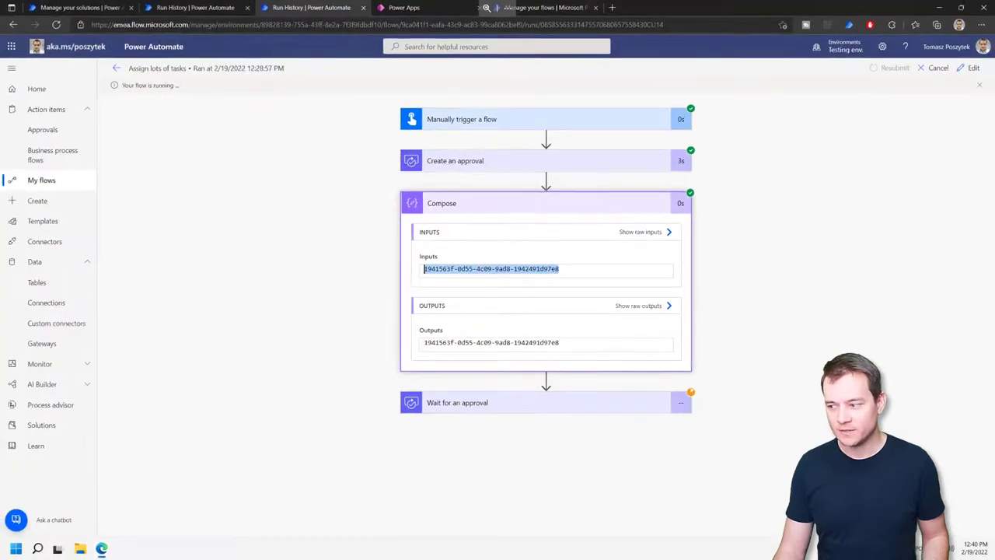
Step: Add the copied flow ID in A6 and 60 in B6, then save and close Excel
key(alt+Tab)
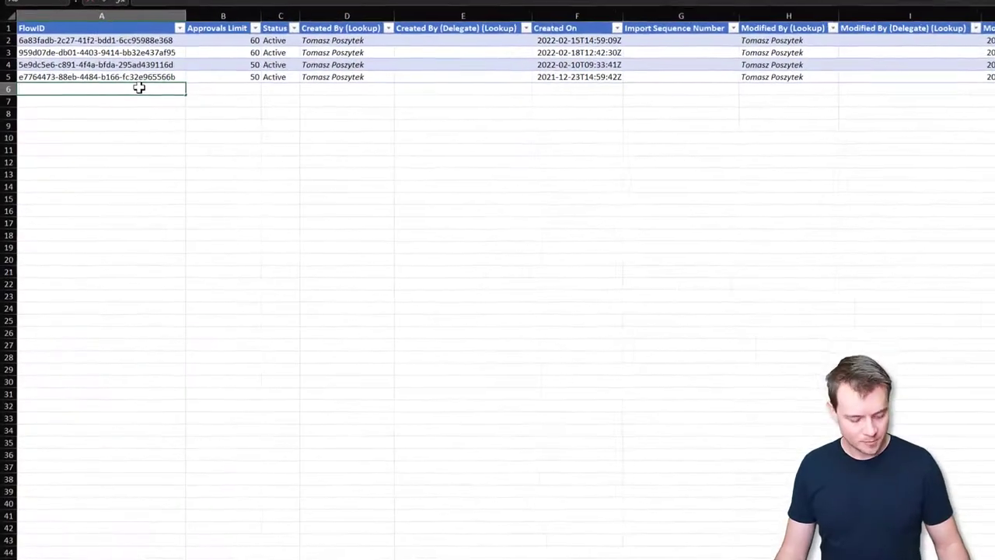
key(ctrl+v)
click(221, 81)
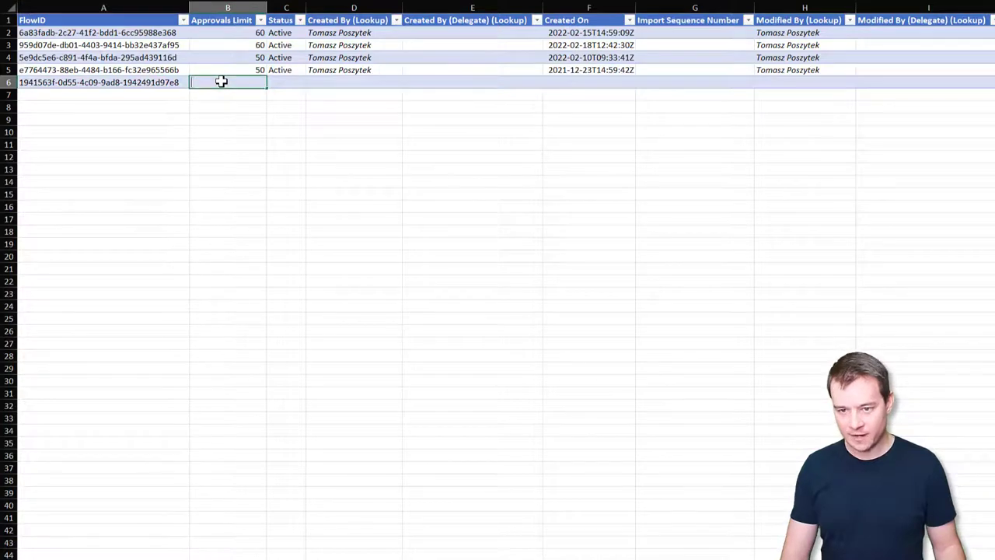
text(60)
click(294, 83)
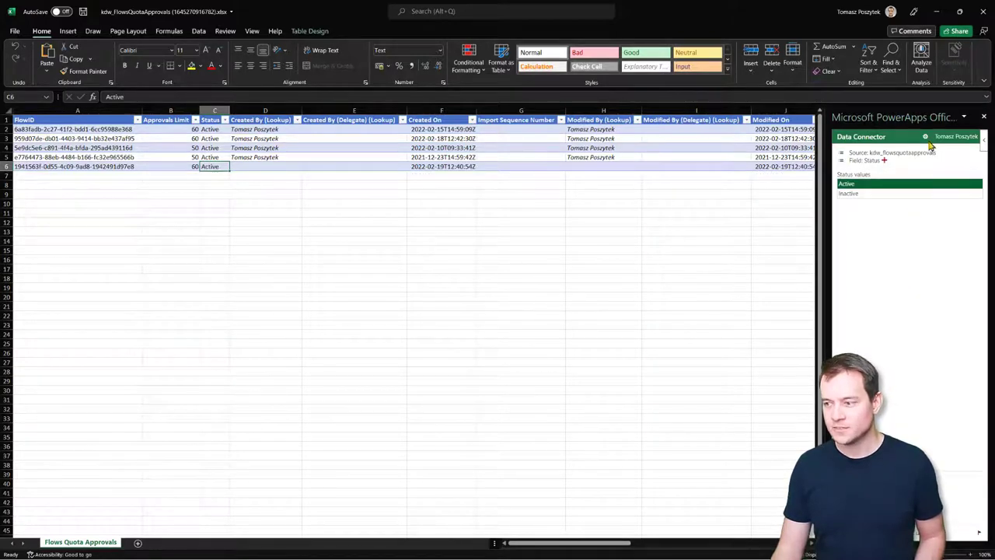
click(984, 17)
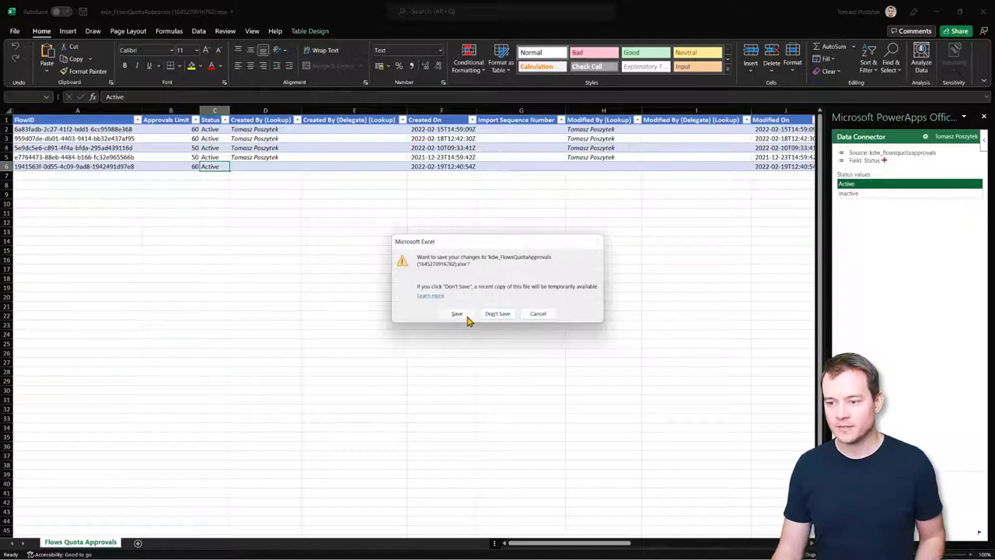
click(464, 315)
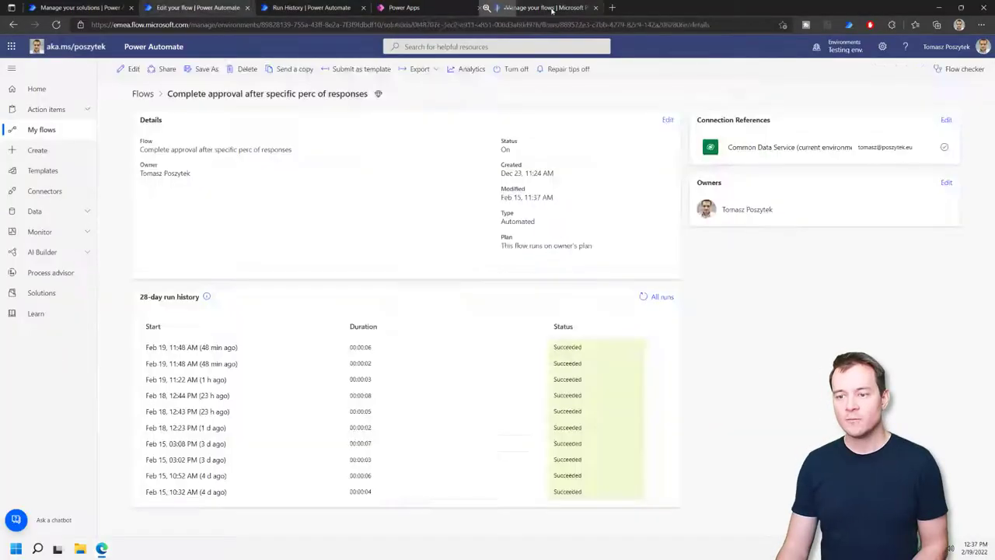
Step: From the refreshed Approvals list, approve 'Approve the flow after 60%!' with the comment 'All cool'
click(552, 10)
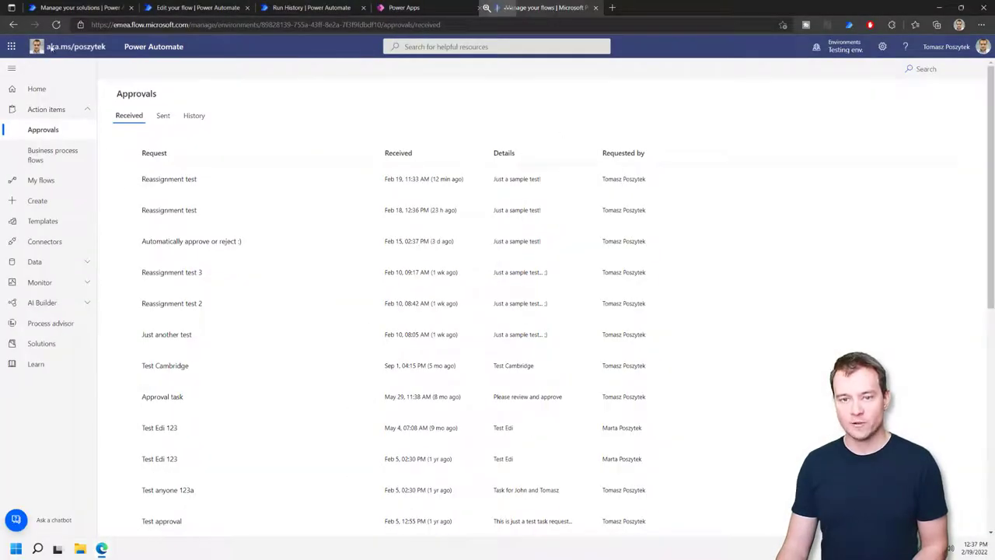
click(55, 25)
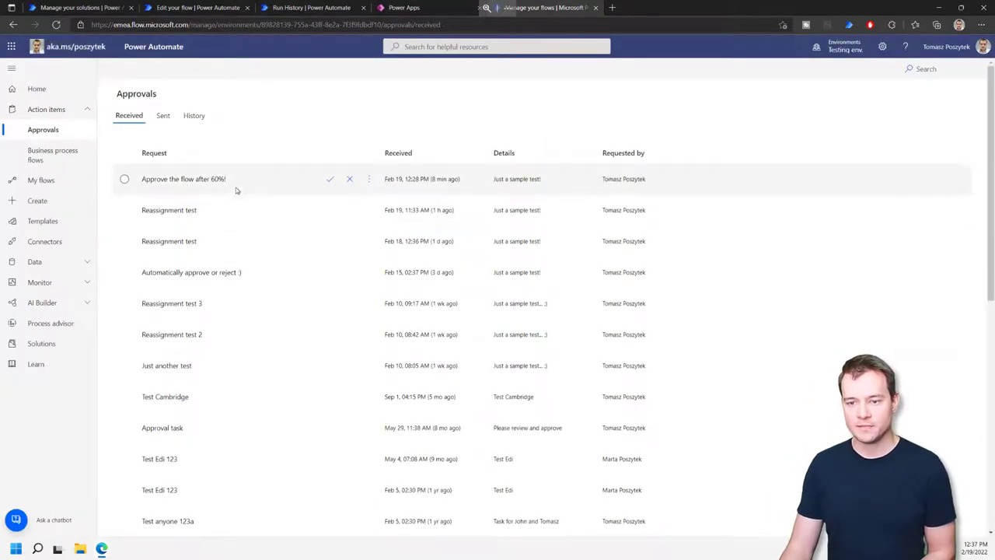
click(329, 180)
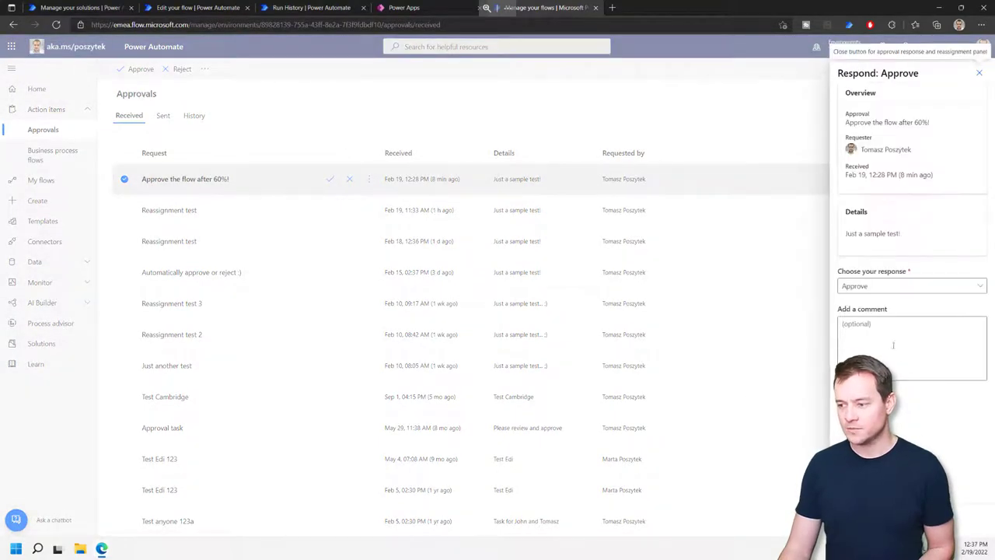
click(893, 344)
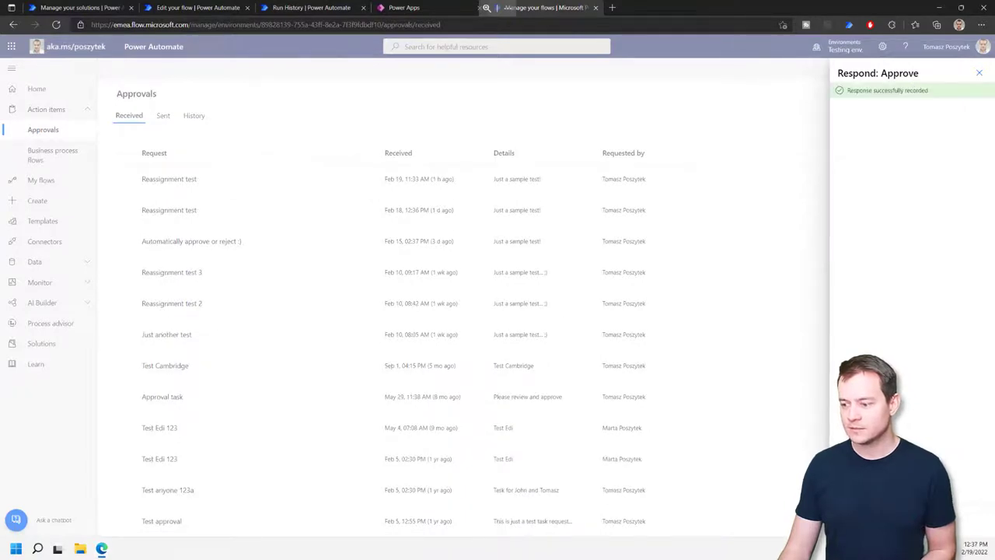
click(981, 74)
Step: Inspect the 12:37 PM run's Apply to each loop, where 'If required limit reached' is false
click(198, 7)
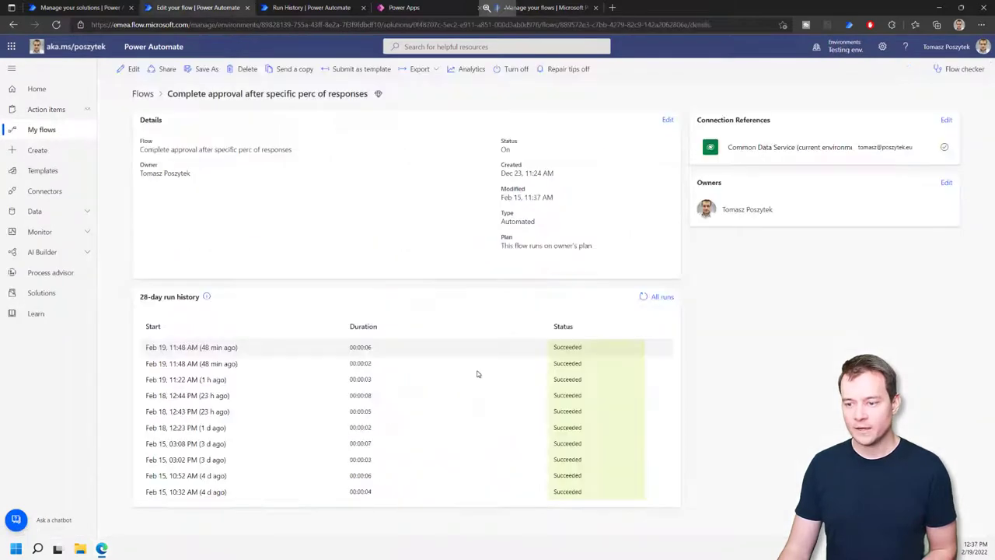
click(645, 297)
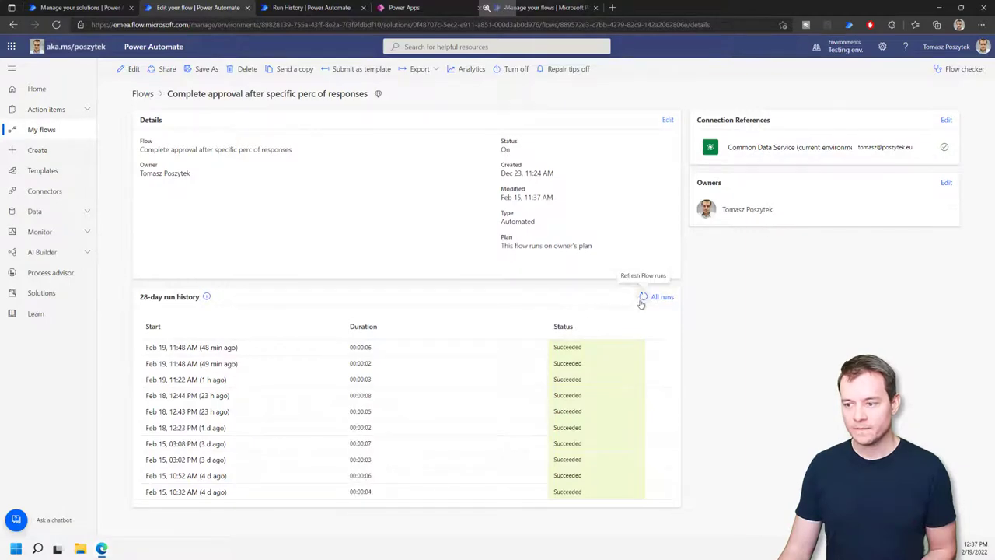
click(641, 300)
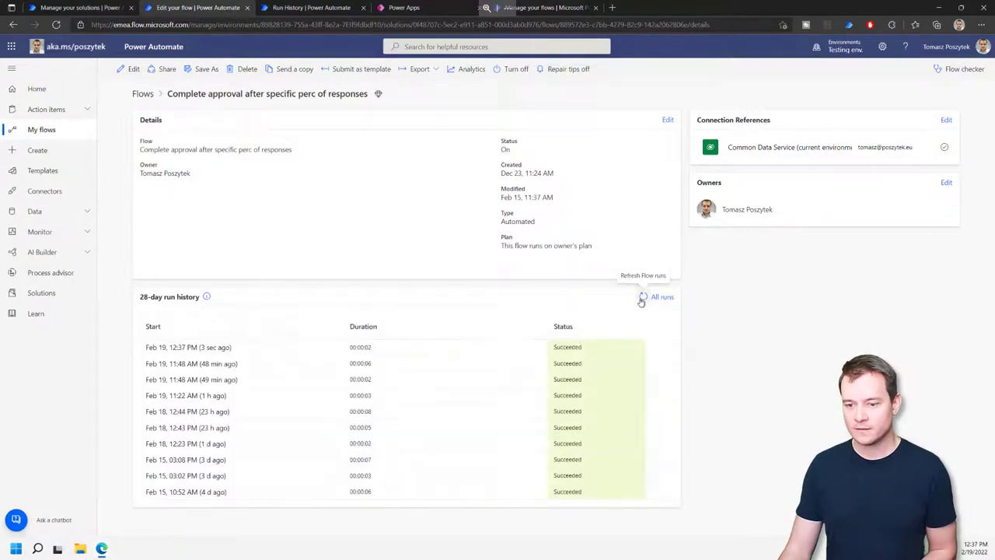
click(210, 353)
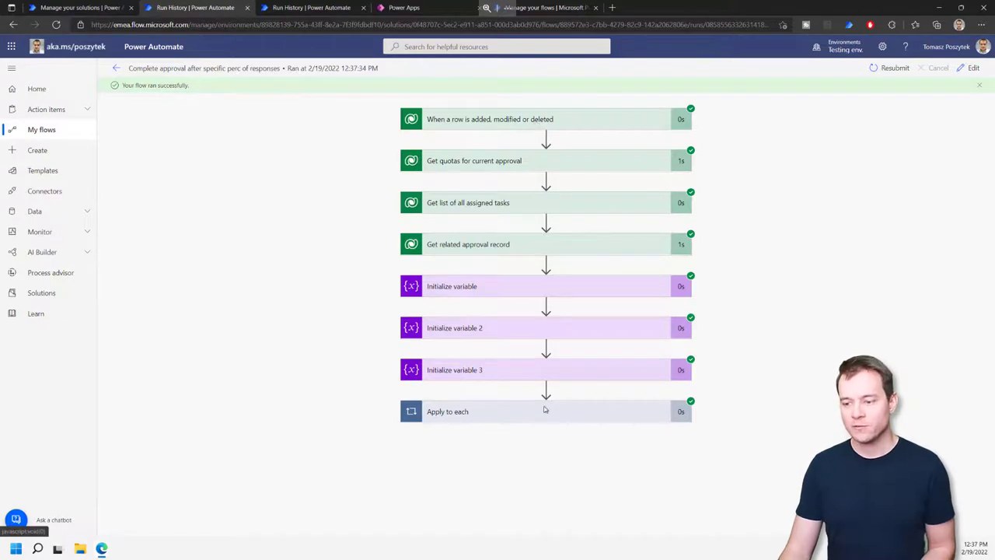
click(370, 395)
scroll(296, 381, down, 1)
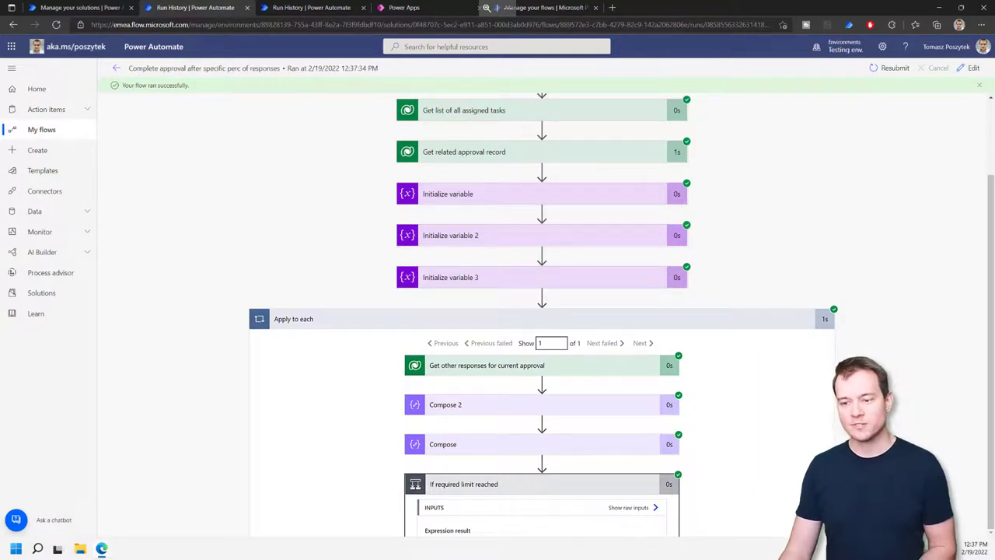
scroll(542, 311, down, 2)
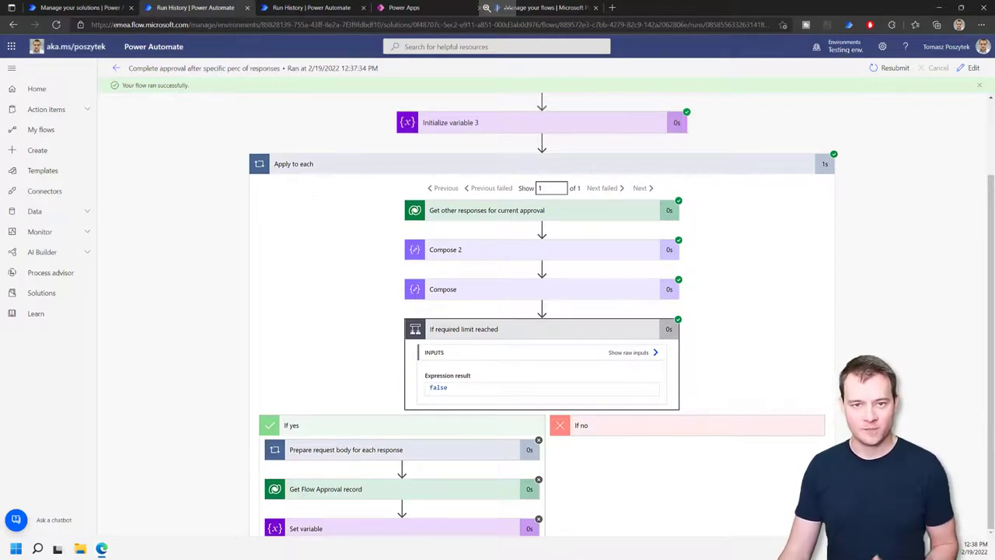
click(116, 69)
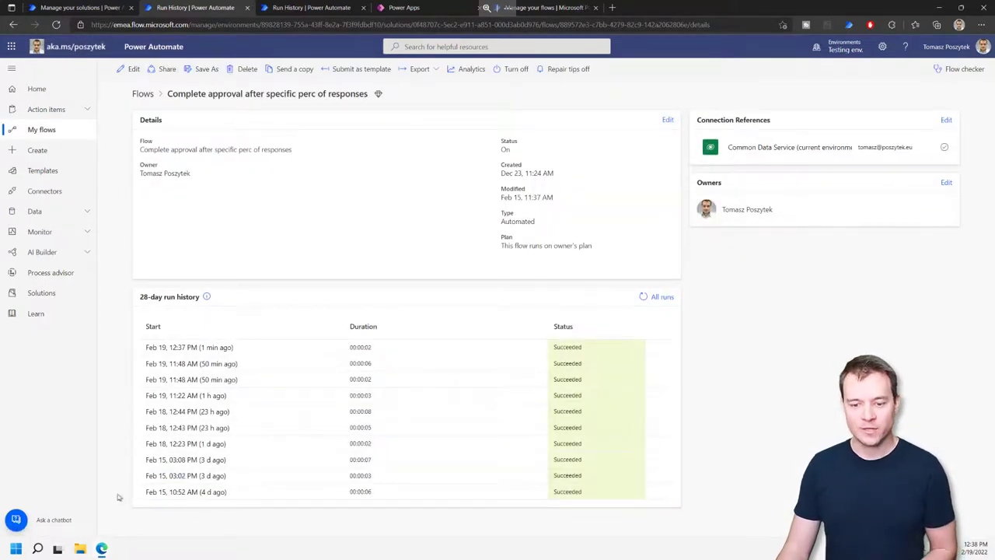
Step: As the second user, approve 'Approve the flow after 60%!' with the comment 'Cool!'
mouse_move(101, 549)
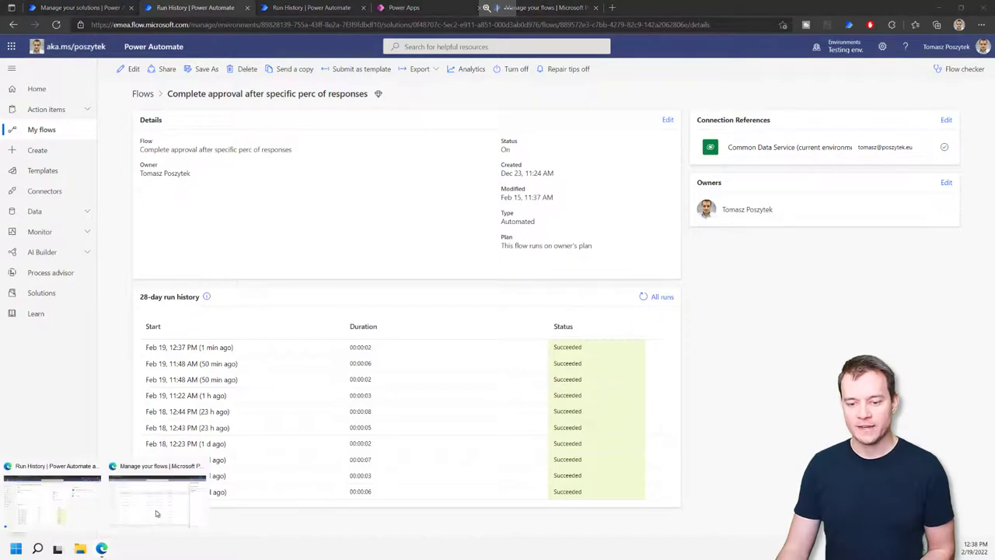
key(alt+Tab)
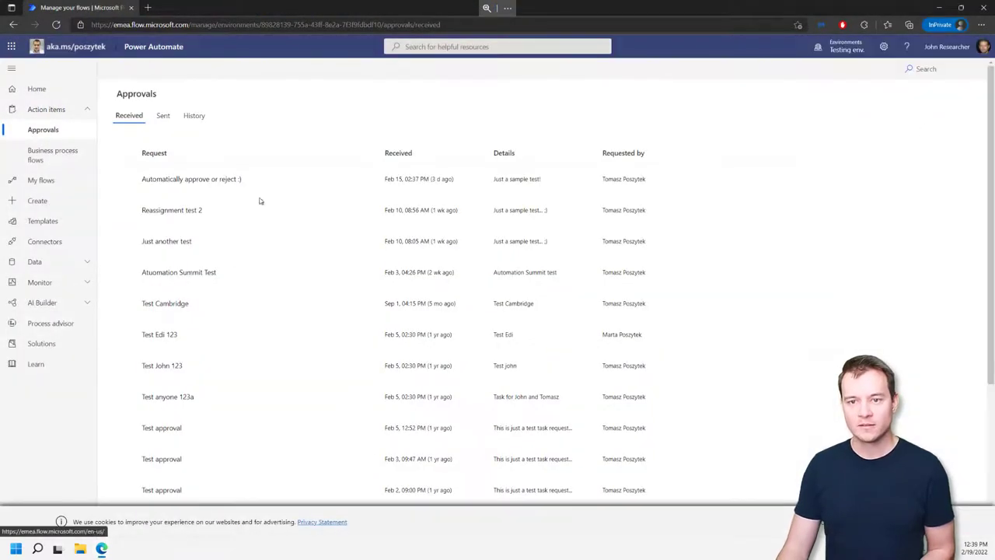
click(57, 25)
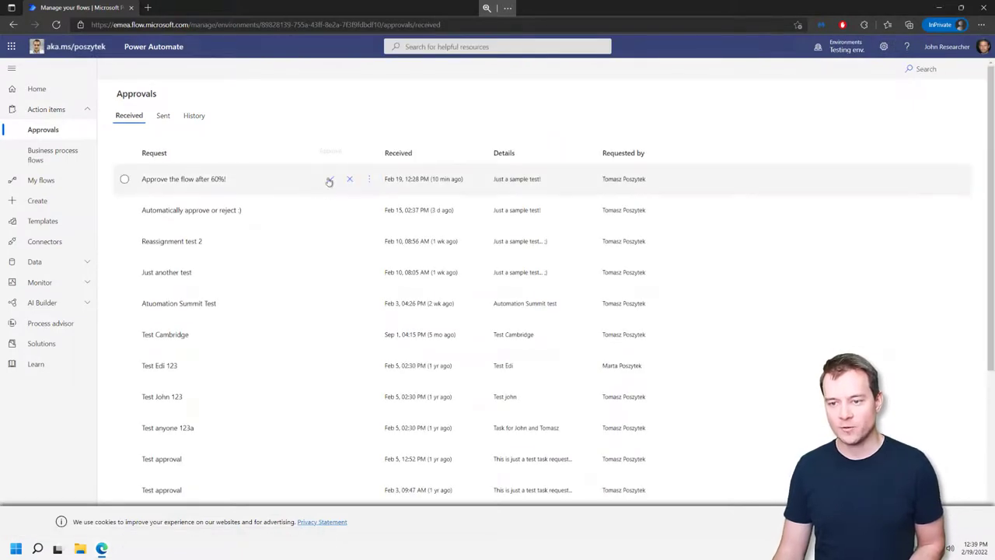
click(330, 180)
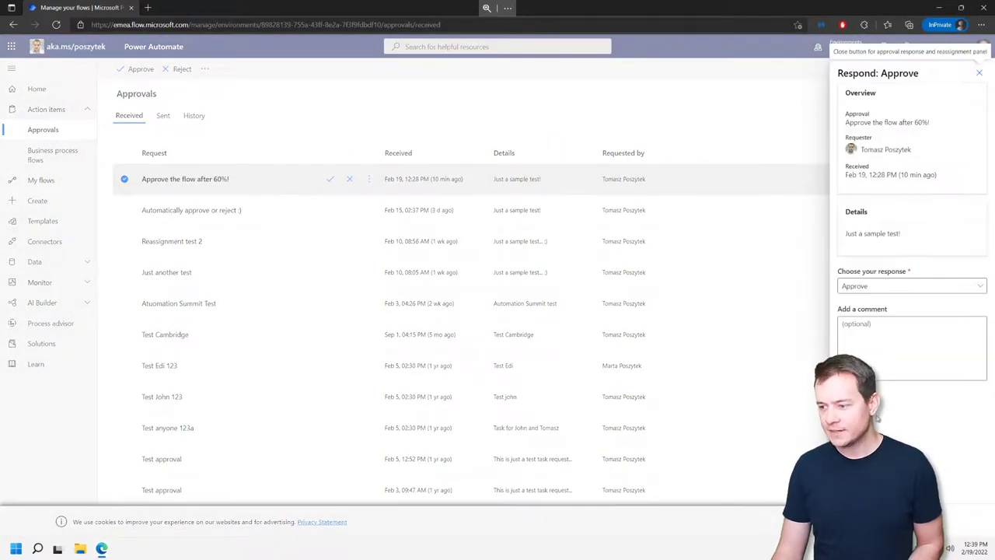
click(883, 337)
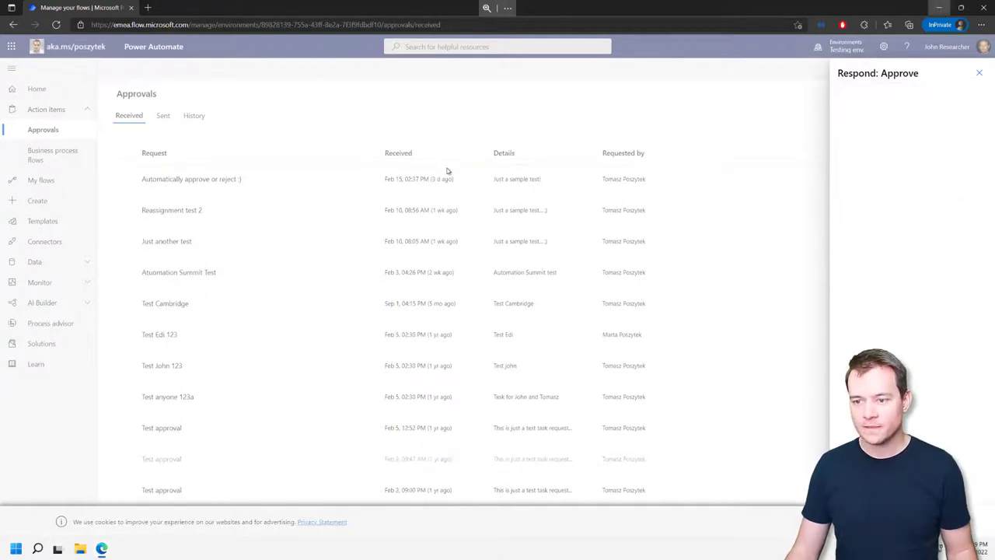
key(alt+Tab)
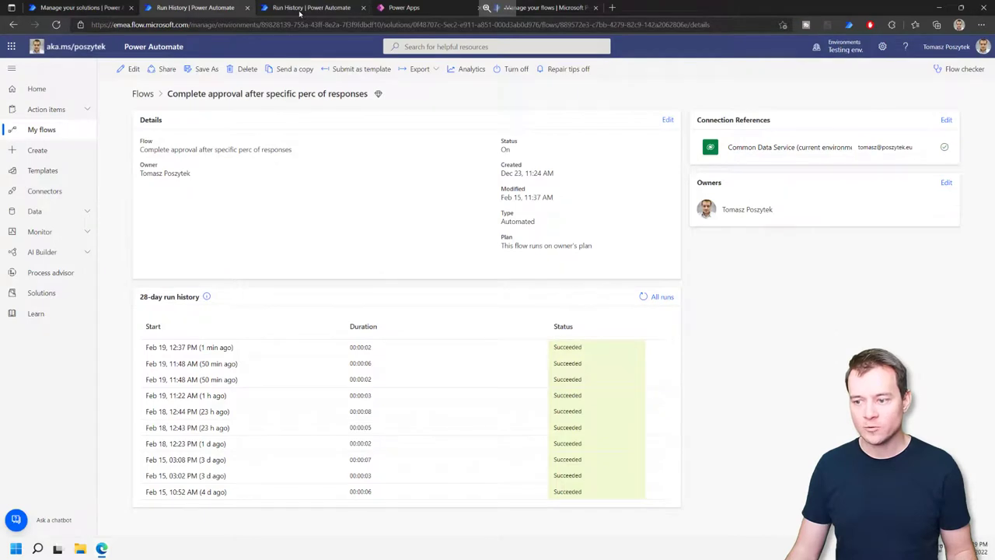
Step: Open the newest Assign lots of tasks run, which now shows it ran successfully
click(299, 9)
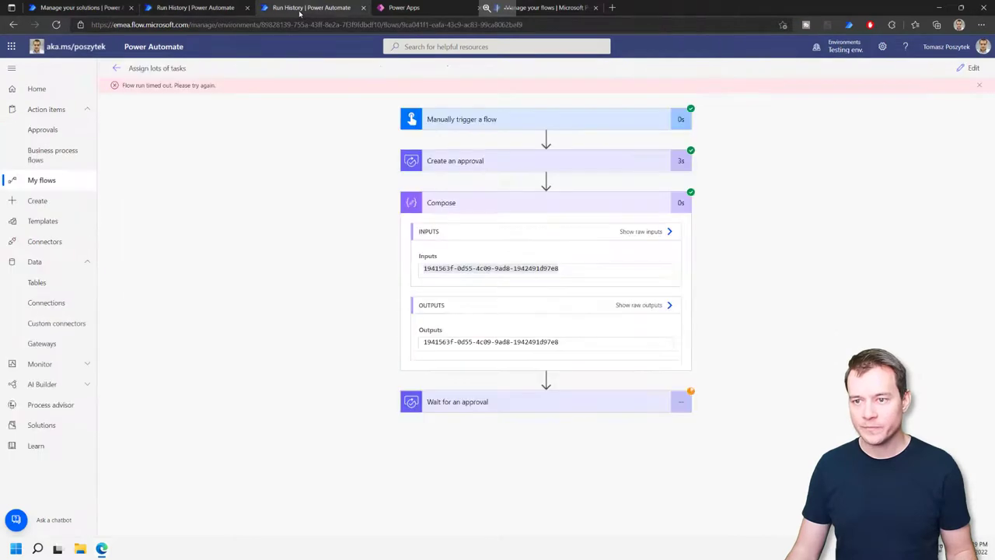
click(116, 68)
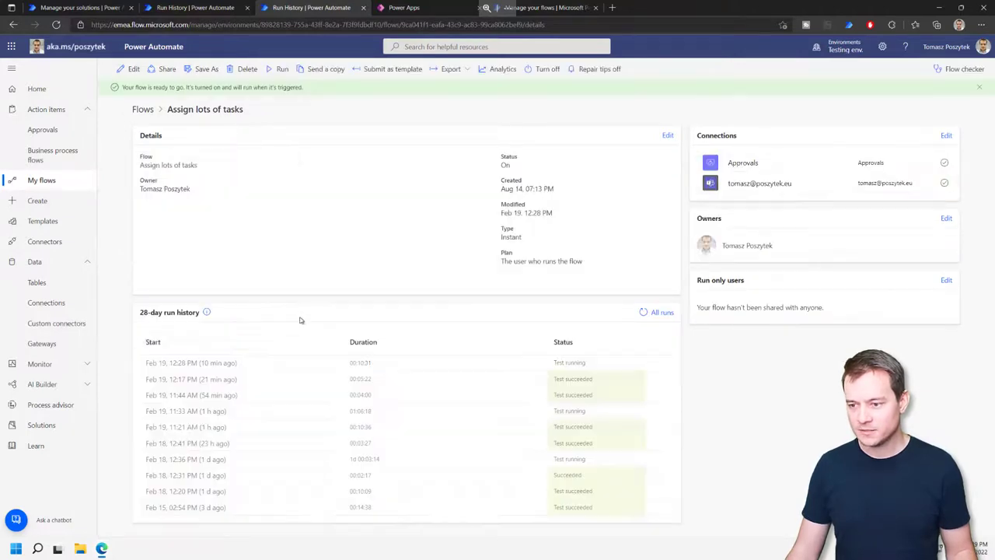
click(208, 364)
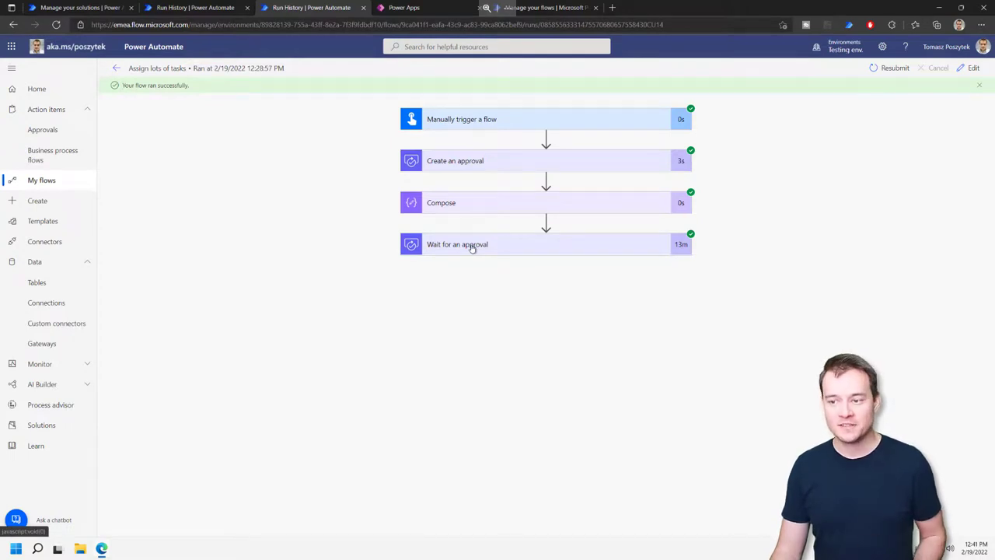
Step: Review the Wait for an approval response summary and raw JSON, showing Outcome Approve from both approvers
click(472, 247)
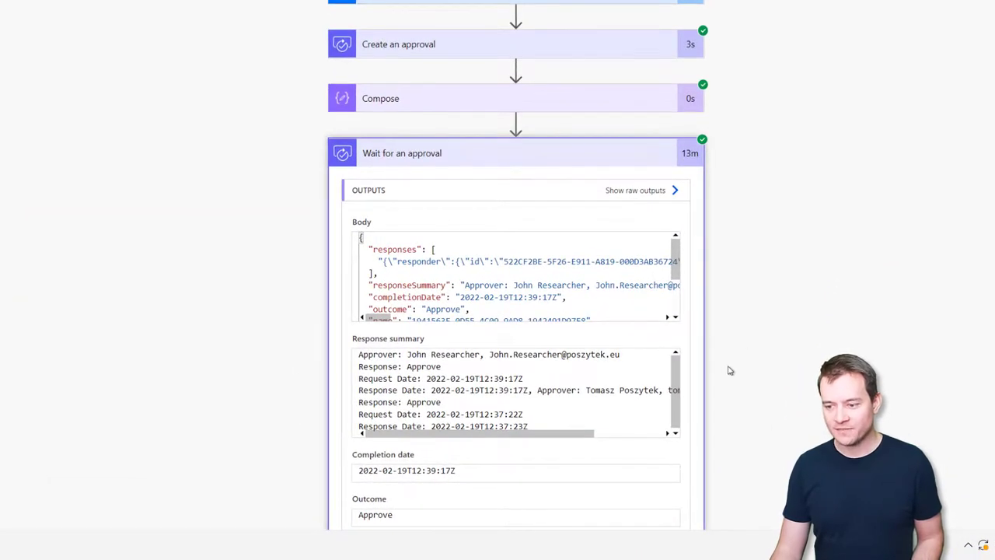
scroll(451, 378, down, 2)
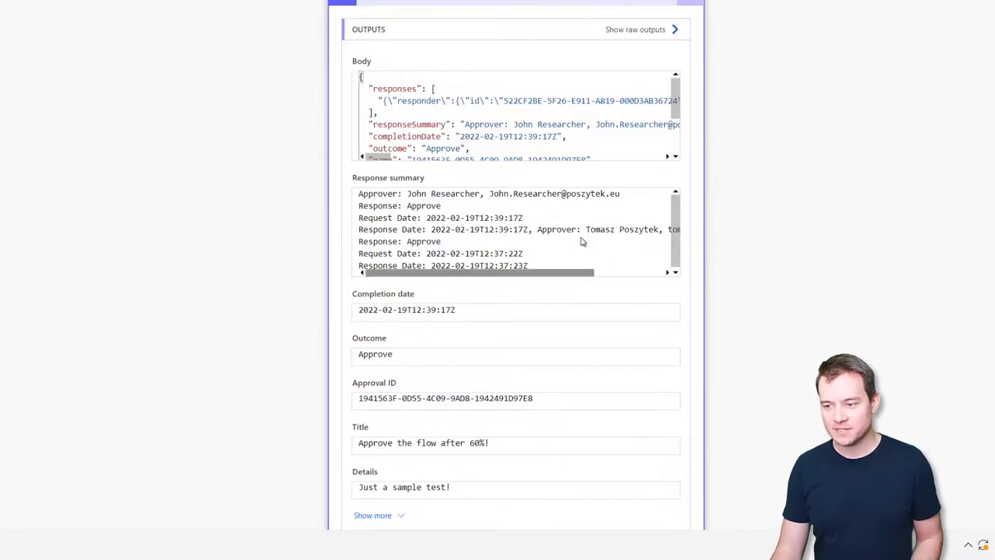
drag(537, 228, 529, 266)
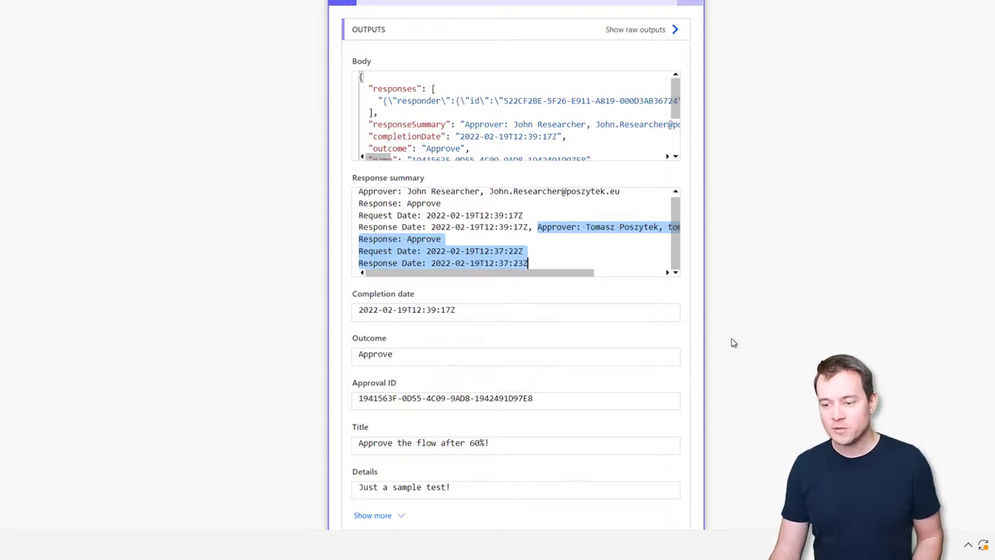
scroll(598, 420, down, 1)
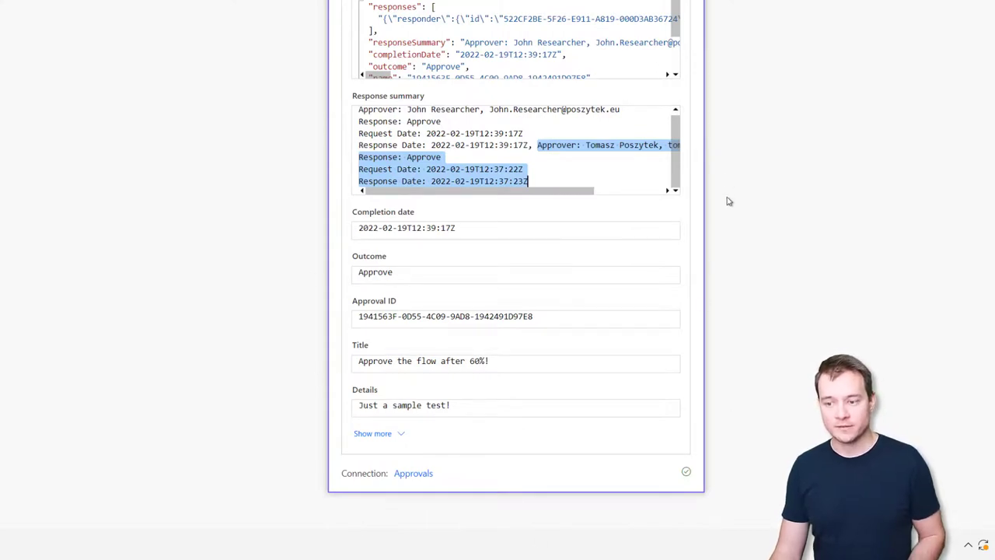
scroll(726, 202, up, 2)
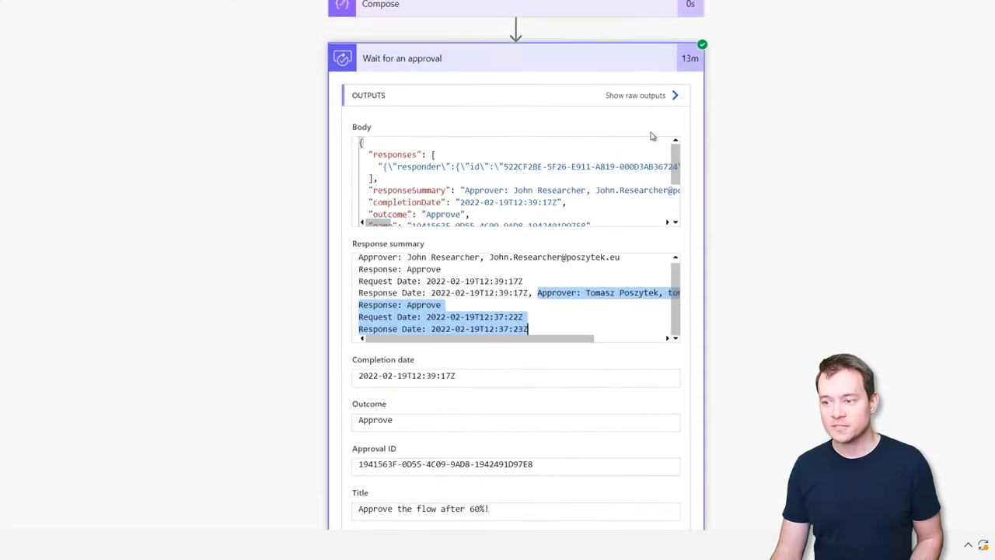
click(645, 98)
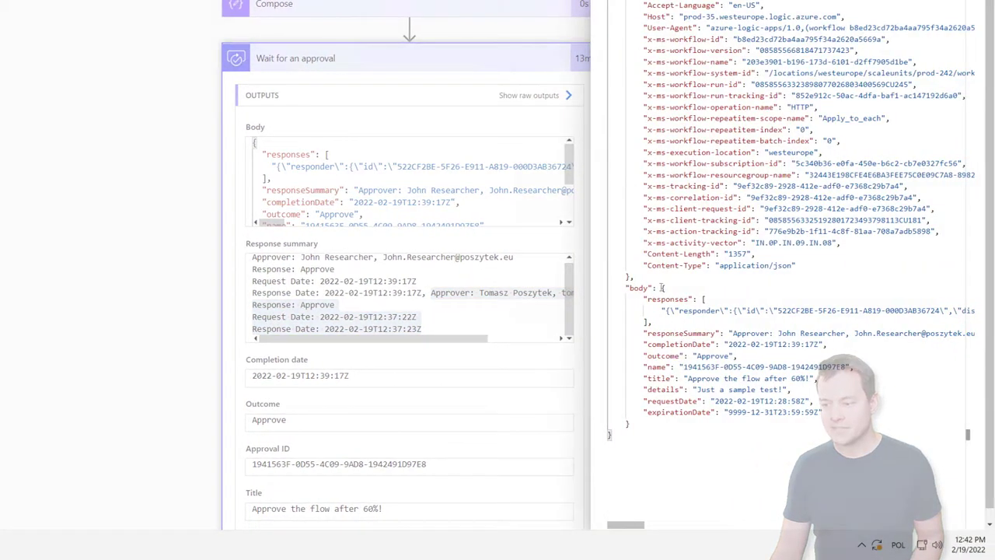
drag(662, 288, 649, 421)
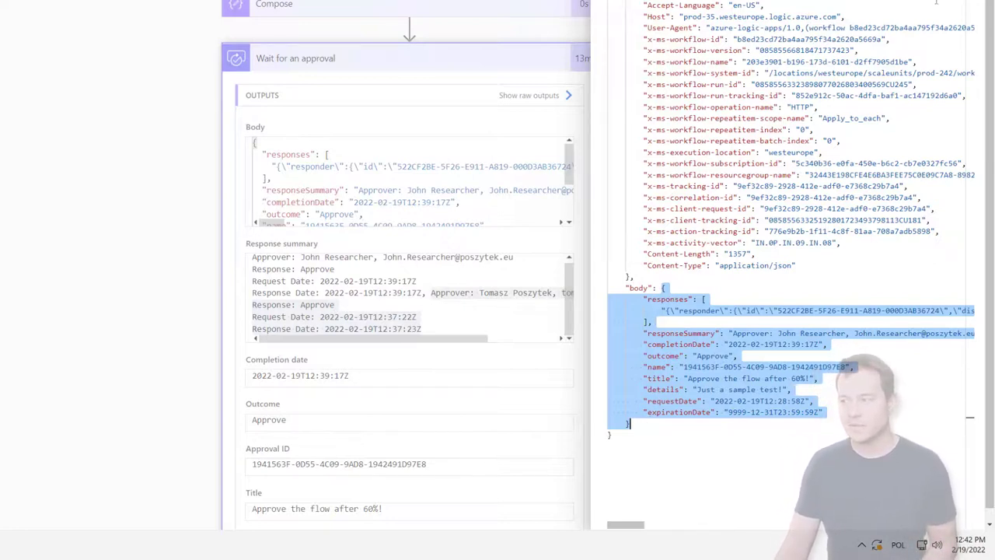
key(Escape)
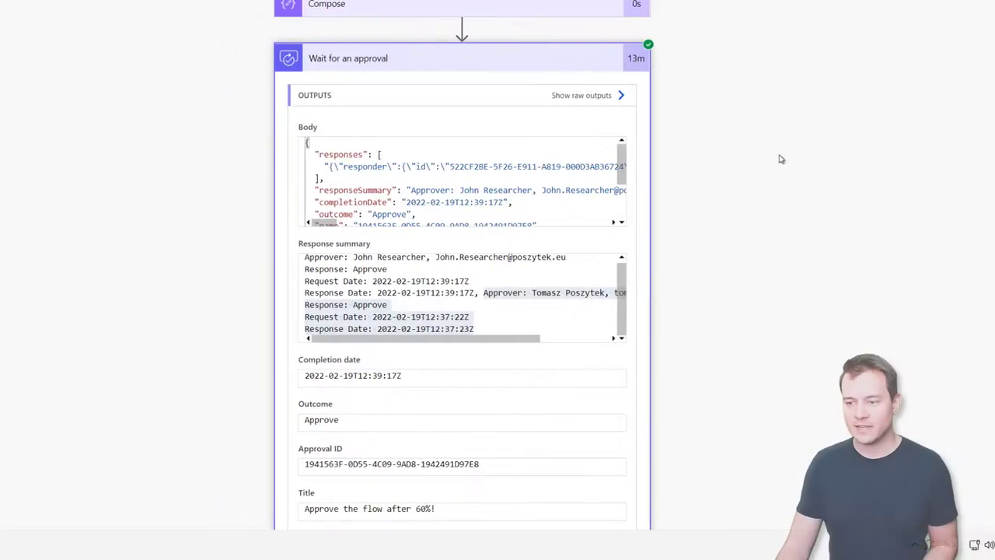